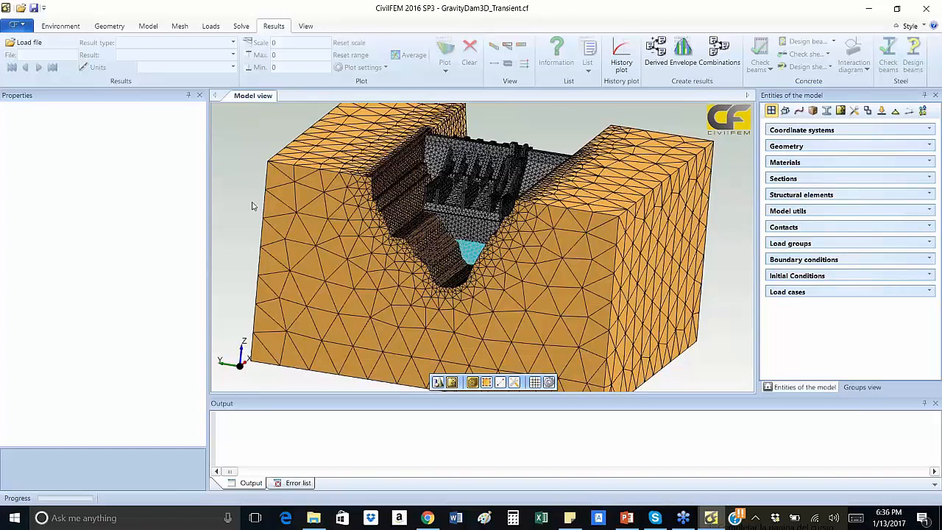
Step: Examine the meshed gravity dam and its spillway blocks within the surrounding ground
scroll(253, 206, "up", 5)
middle_click_drag(252, 206, 279, 237)
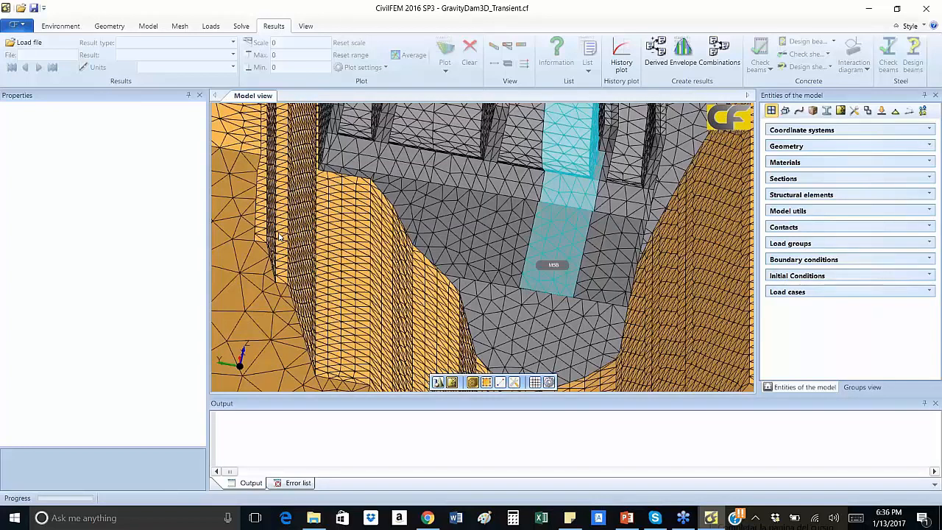
scroll(483, 246, "down", 3)
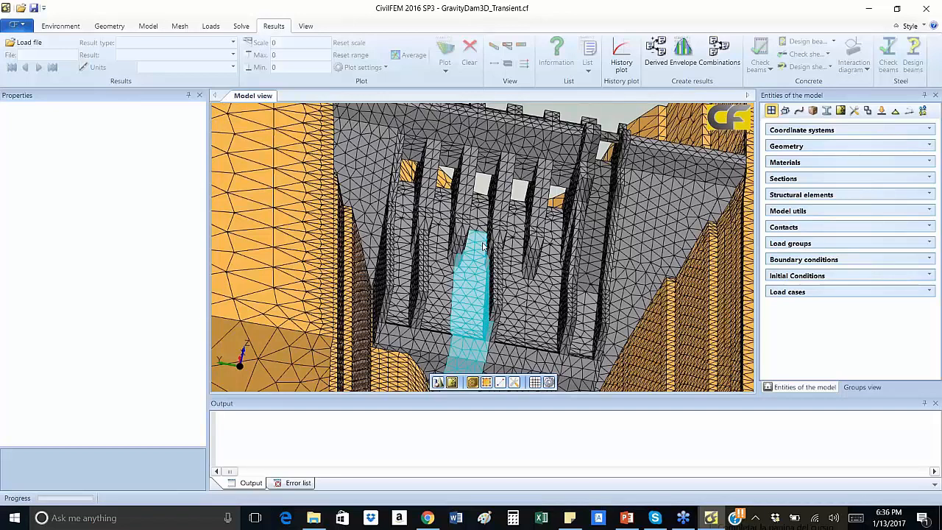
scroll(483, 247, "up", 2)
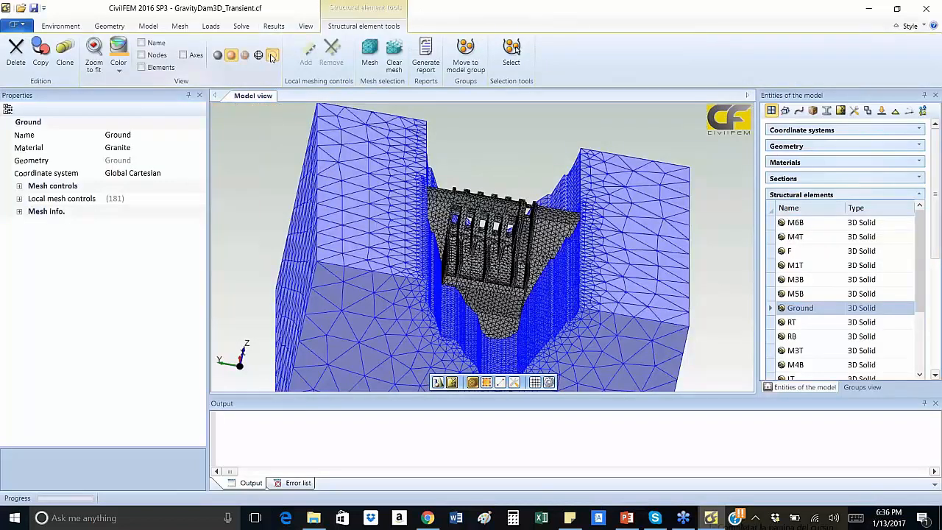
Step: Hide the Ground solid and examine the mesh of the dam's blocks from both faces
left_click(273, 57)
left_click_drag(565, 145, 526, 250)
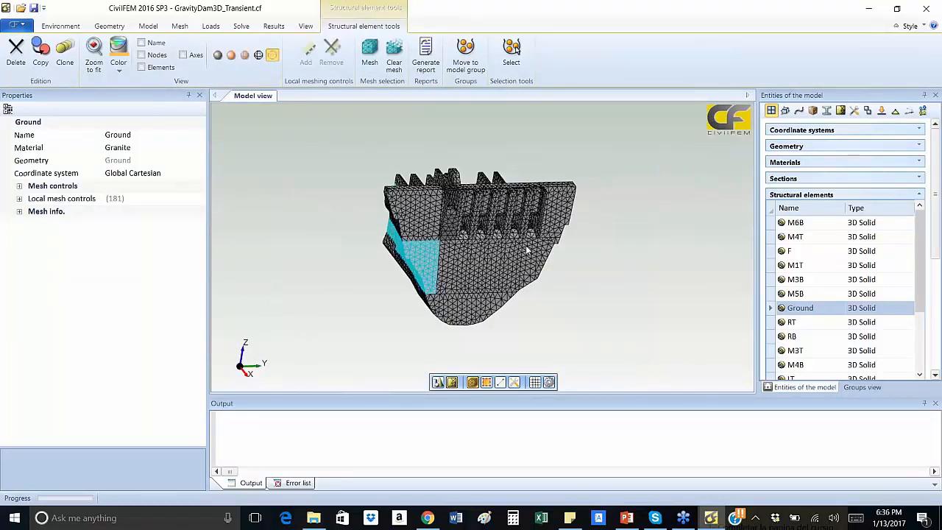
scroll(425, 279, "up", 5)
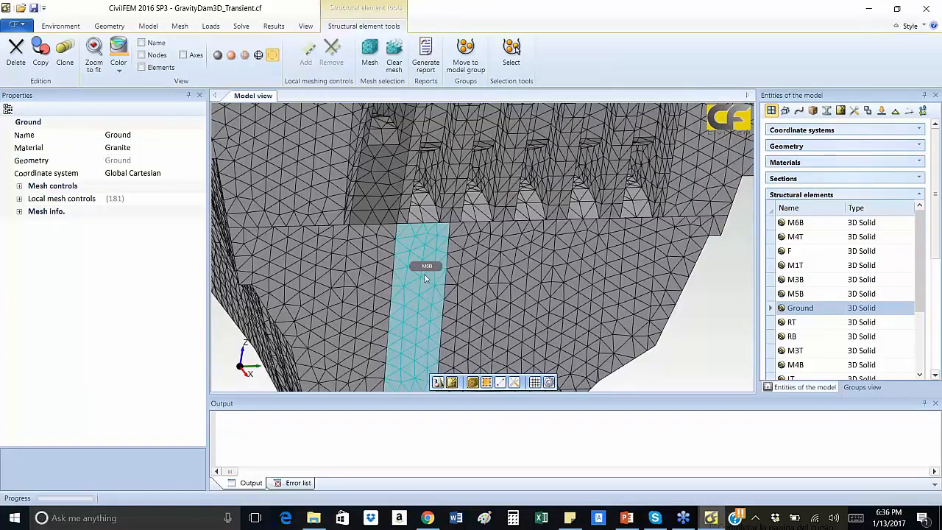
scroll(446, 253, "up", 3)
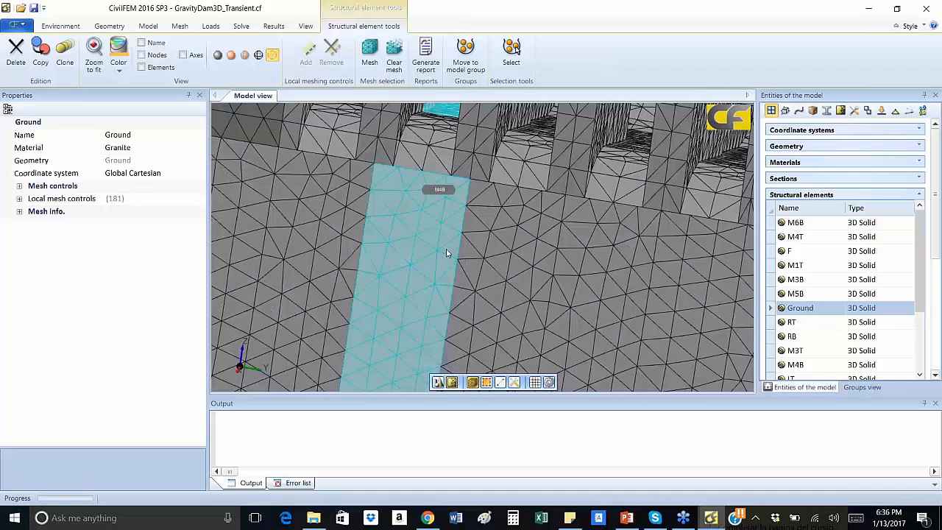
scroll(479, 256, "down", 3)
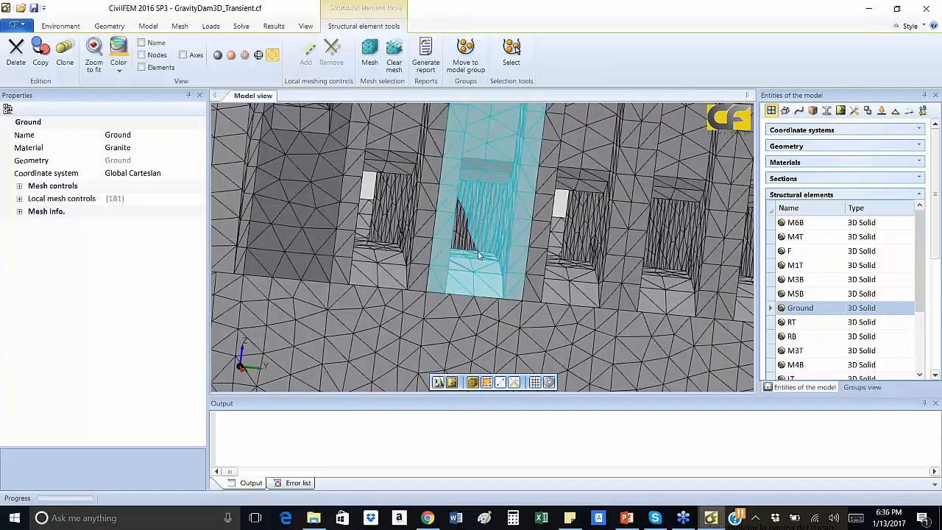
middle_click_drag(479, 255, 435, 259)
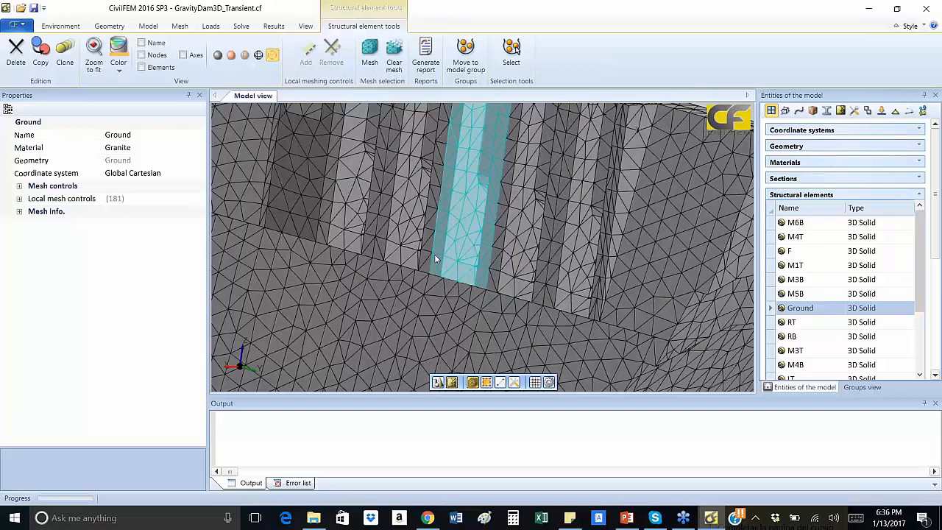
scroll(409, 223, "down", 5)
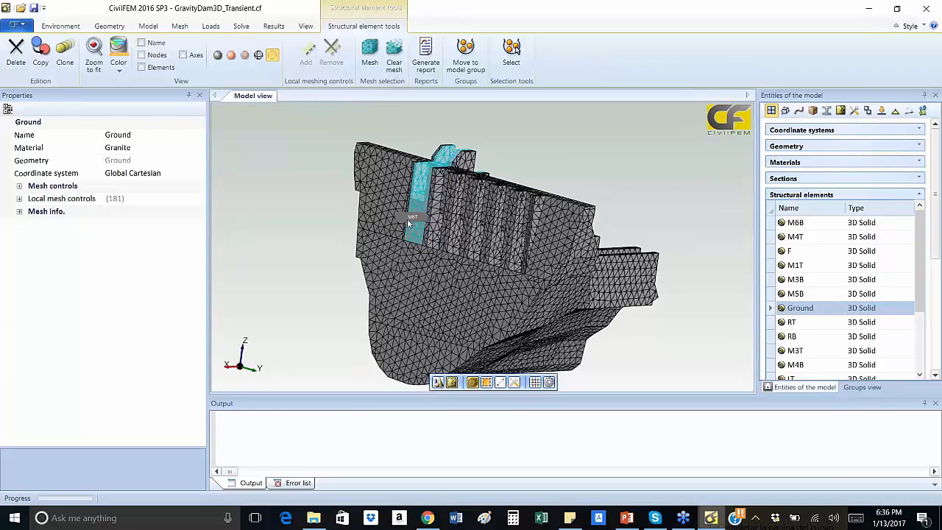
Step: Show the Ground solid around the dam again and clear its selection
left_click(231, 56)
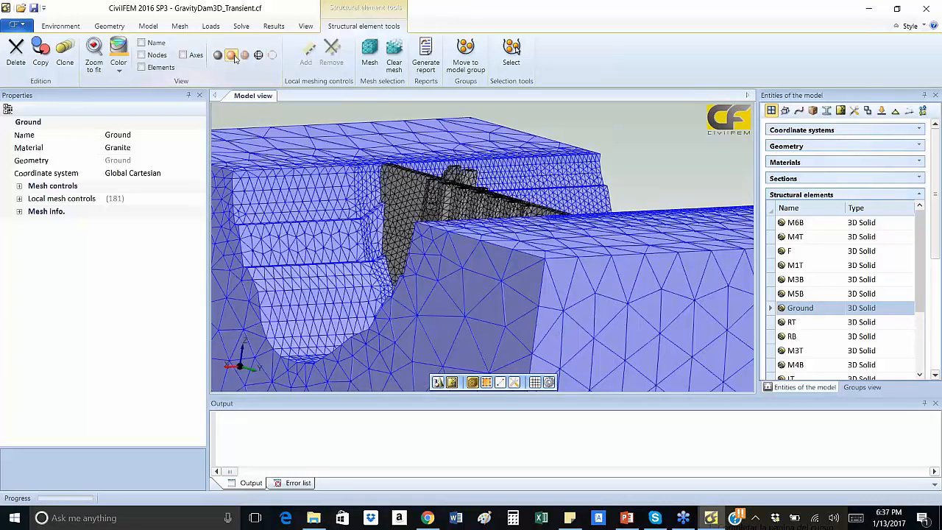
scroll(644, 148, "down", 3)
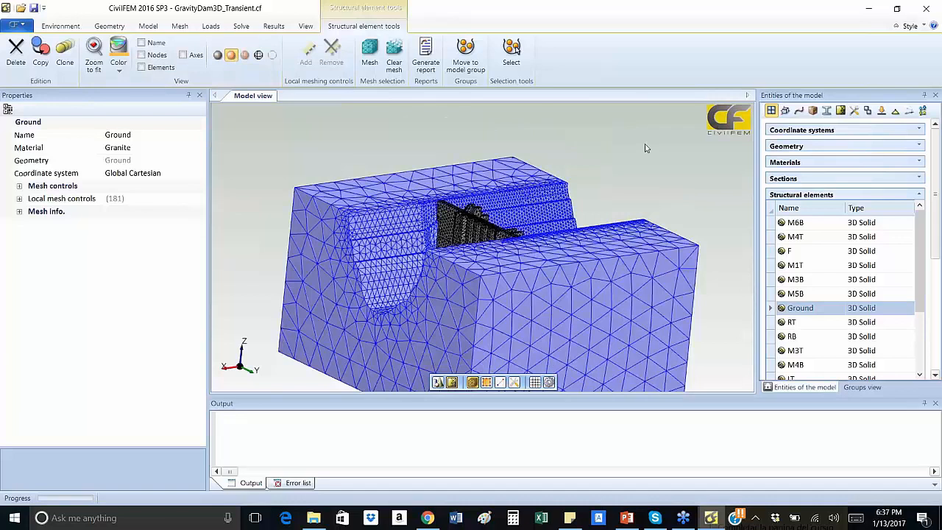
left_click(645, 148)
Step: Browse the contacts and boundary conditions, and open the surface displacement magnitude table of the Displacement102 group
left_click(868, 111)
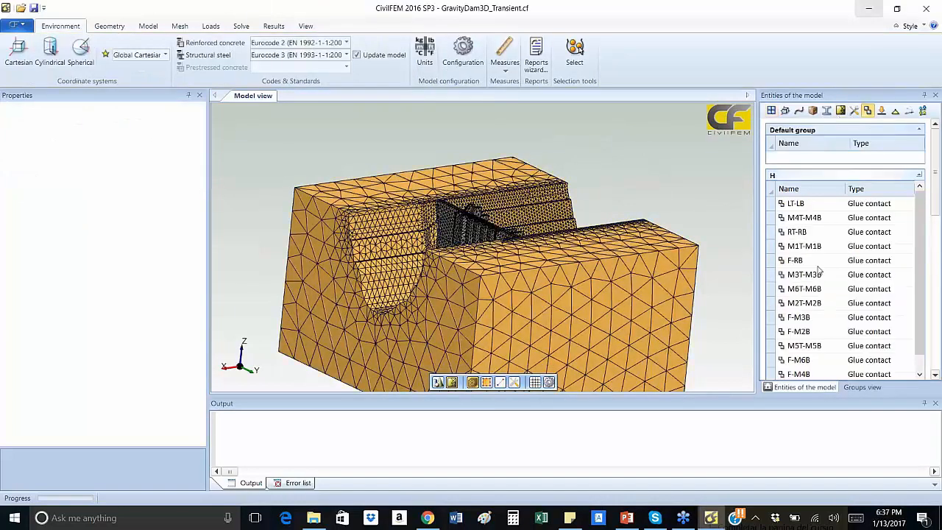
left_click(895, 110)
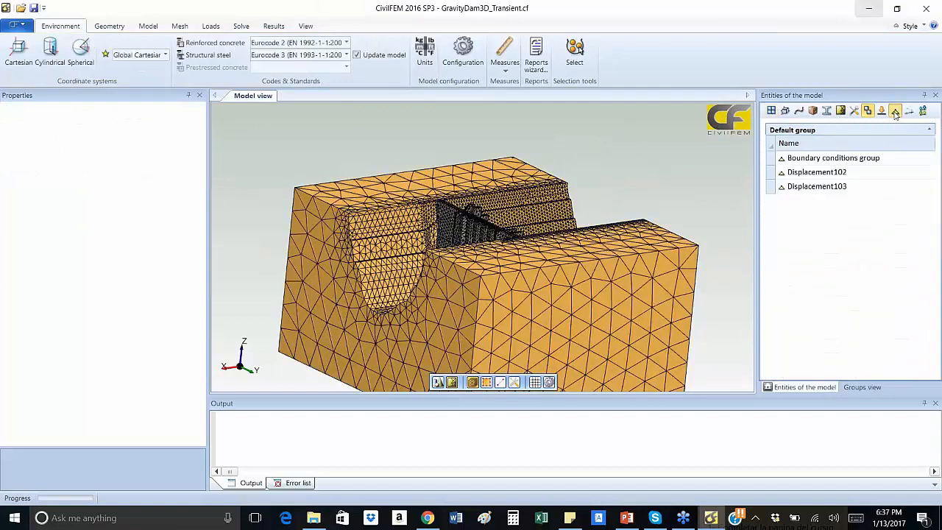
left_click(817, 174)
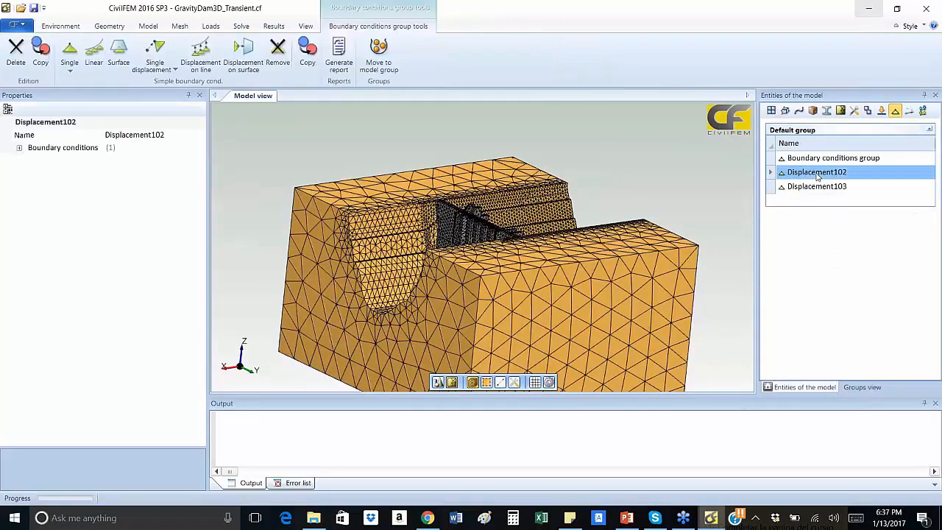
double_click(22, 148)
left_click(198, 239)
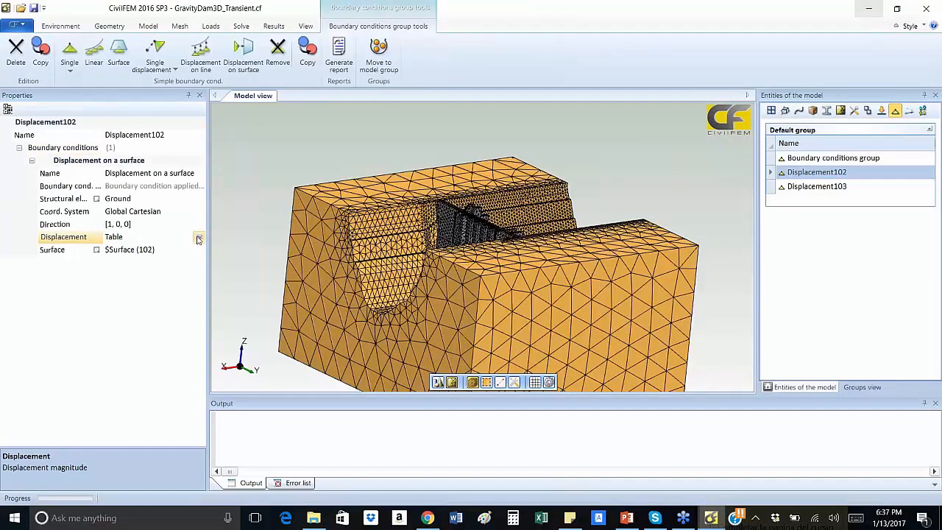
left_click(198, 239)
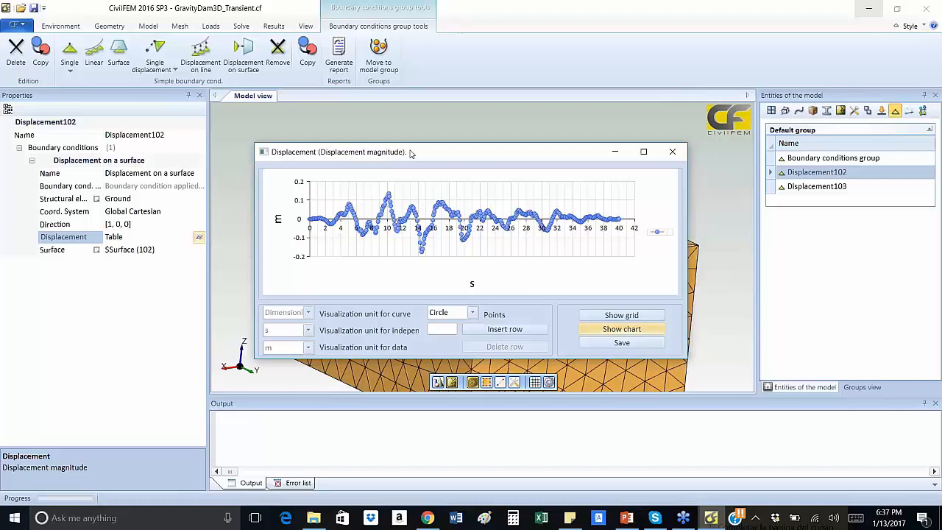
Step: Review the displacement-versus-time chart and close it, discarding any changes
left_click_drag(413, 152, 408, 130)
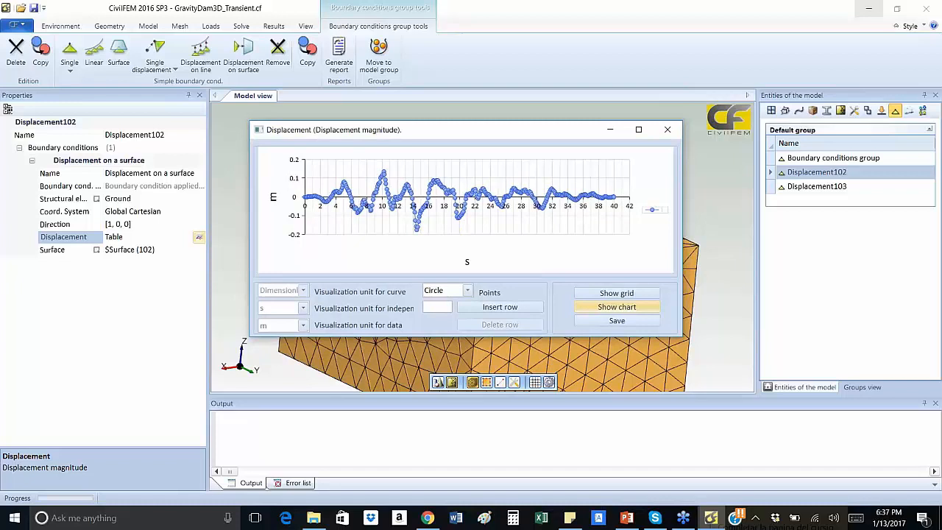
left_click(669, 132)
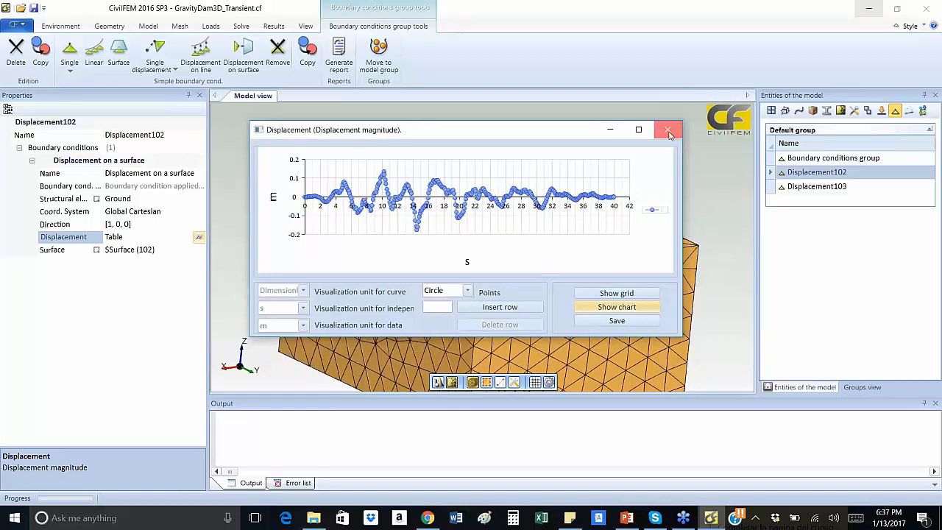
left_click(669, 132)
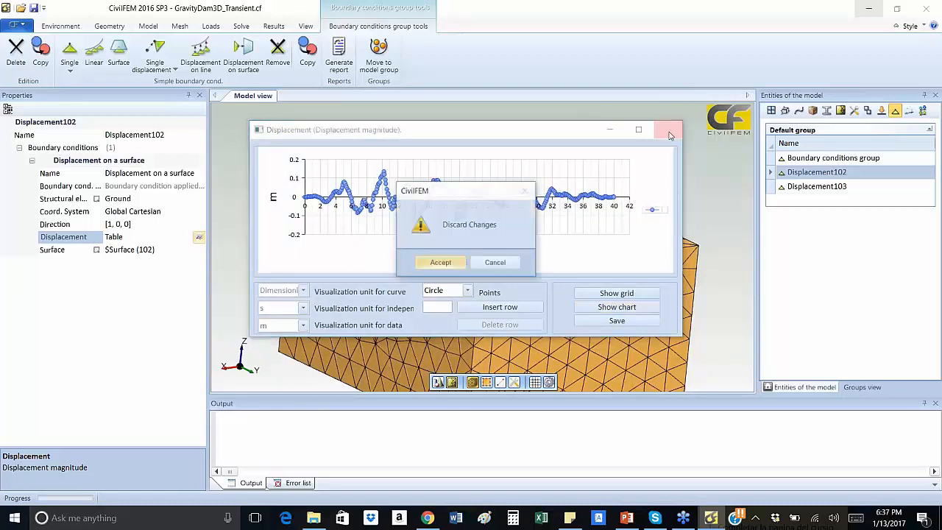
left_click(441, 262)
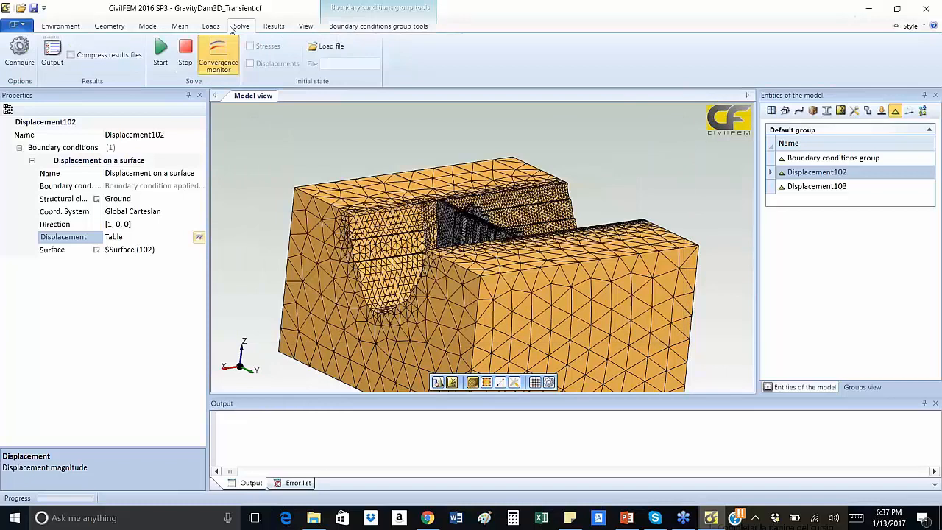
Step: Plot the 40s load case on the mesh and examine the boundary conditions applied to the ground
left_click(211, 27)
left_click(257, 67)
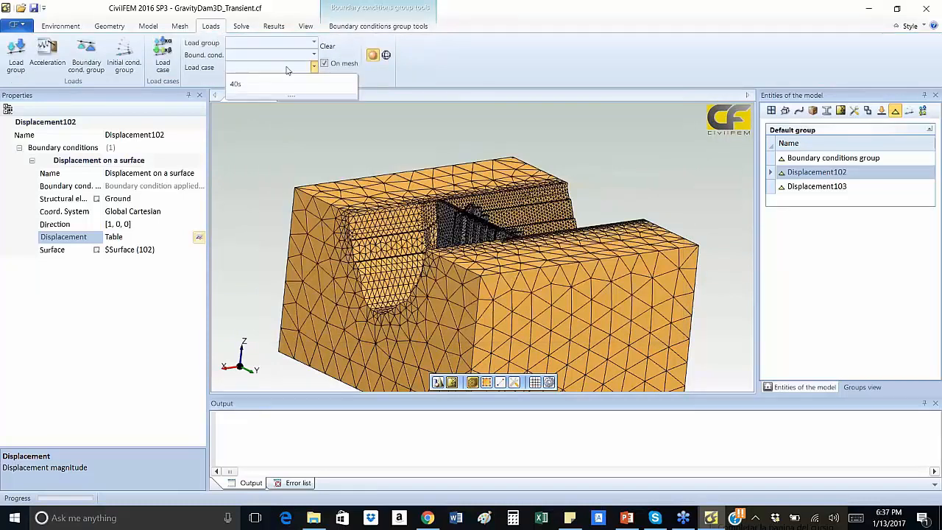
left_click(254, 79)
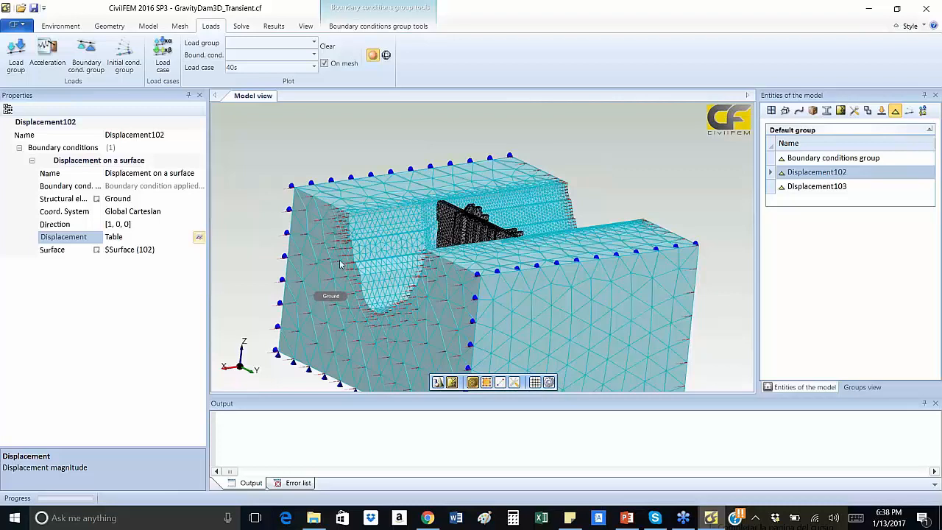
scroll(340, 259, "down", 2)
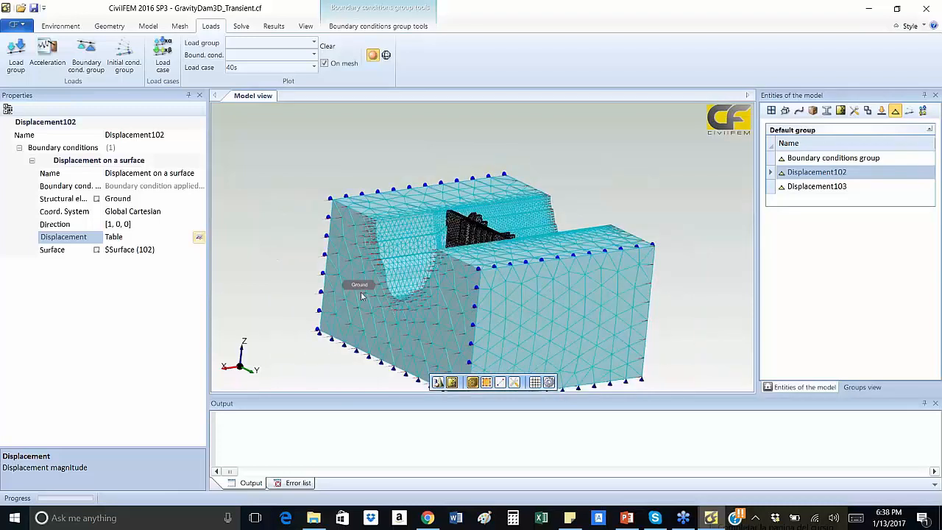
middle_click_drag(361, 293, 386, 293)
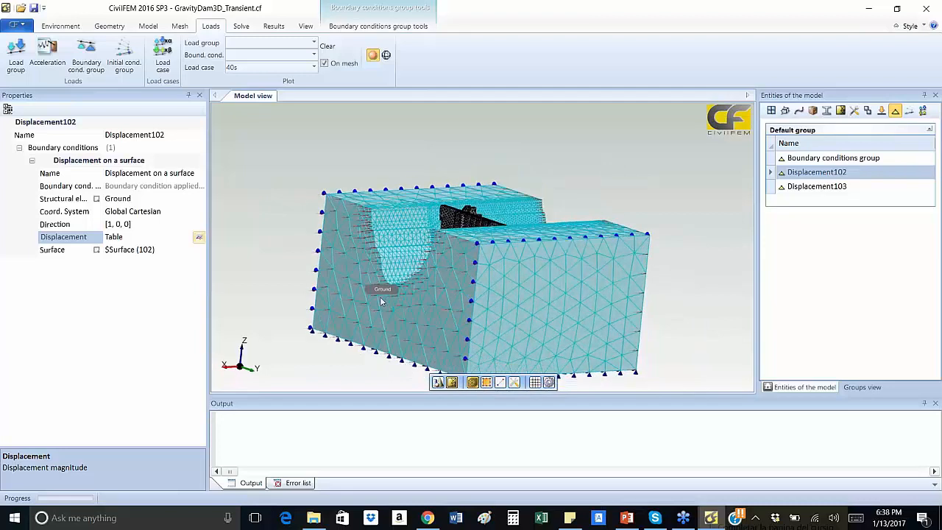
scroll(380, 297, "up", 2)
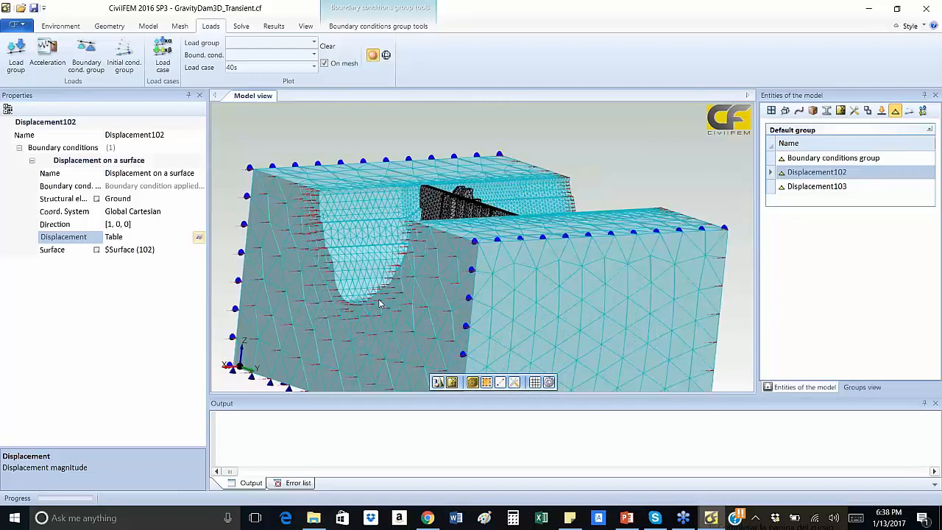
middle_click_drag(379, 304, 423, 223)
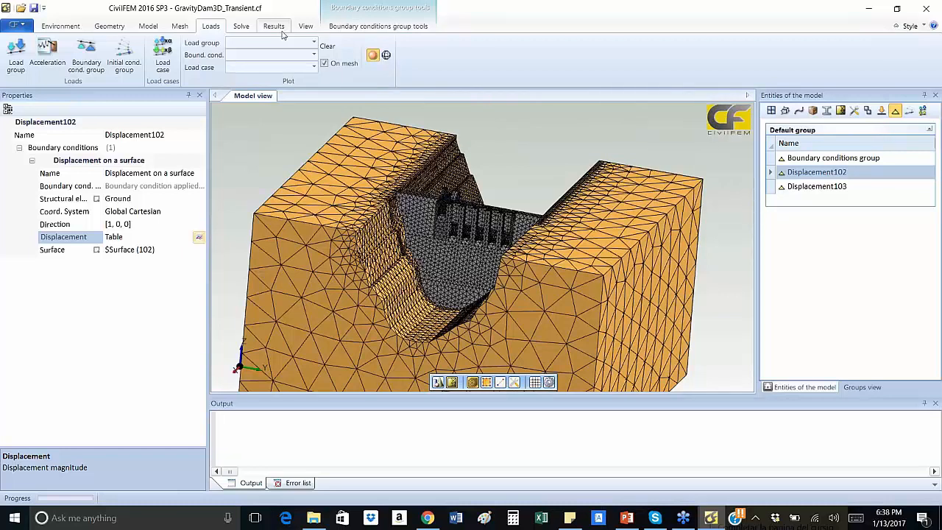
Step: Load the results file 40s_1.rcf and keep Node result as the result type
left_click(276, 27)
double_click(139, 114)
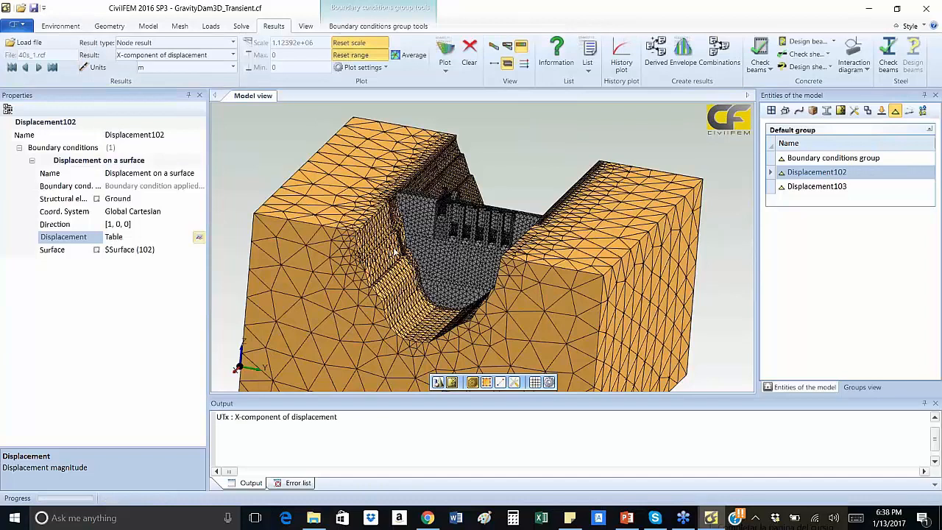
left_click(190, 46)
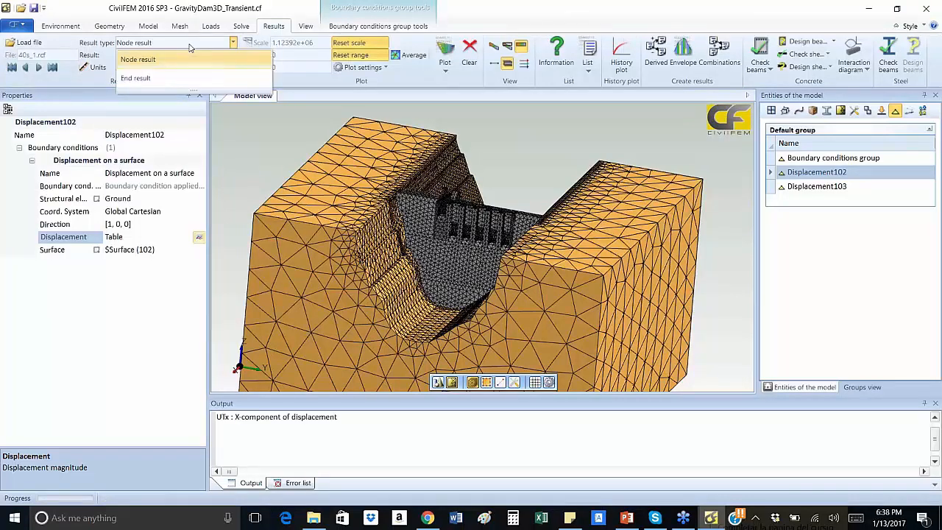
left_click(231, 44)
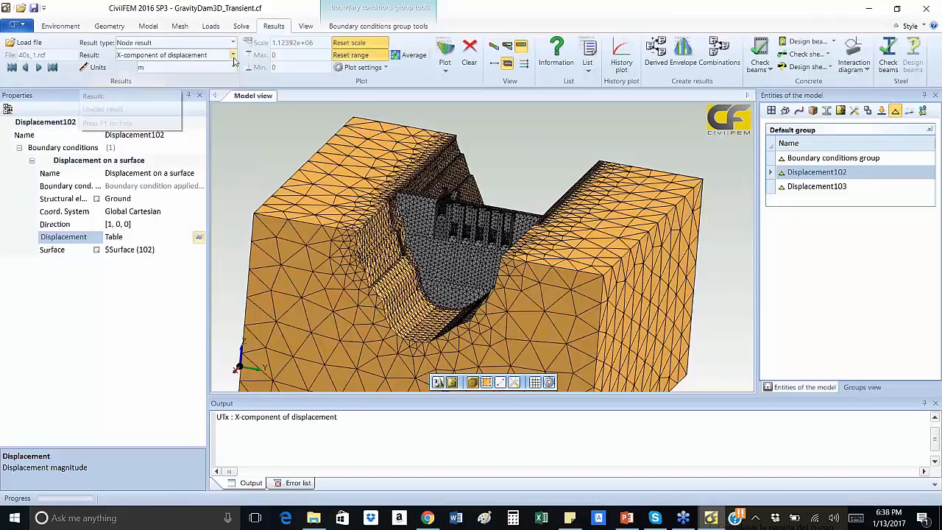
left_click(233, 55)
left_click_drag(268, 75, 267, 110)
left_click(196, 108)
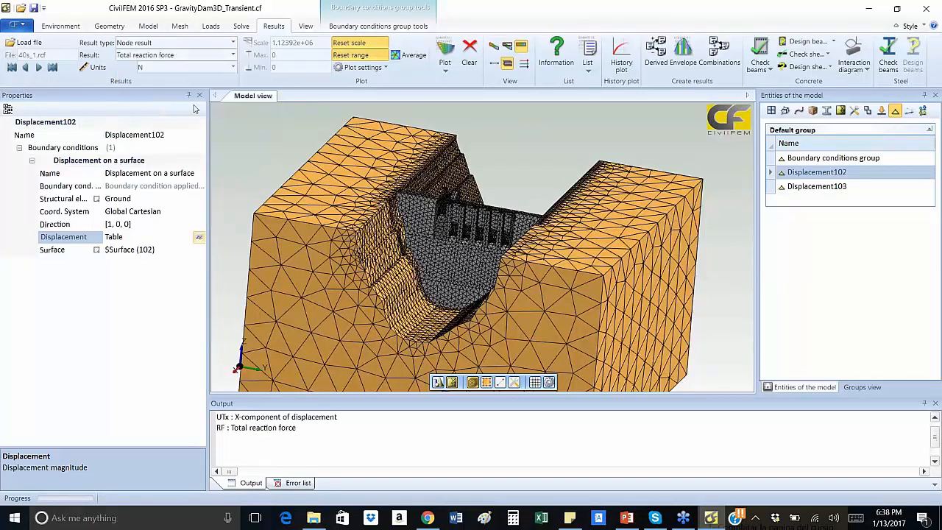
Step: Set the node result to Total displacement with inches (in) as its unit, and plot it on the dam and ground
left_click(233, 55)
scroll(193, 88, "up", 1)
left_click(193, 73)
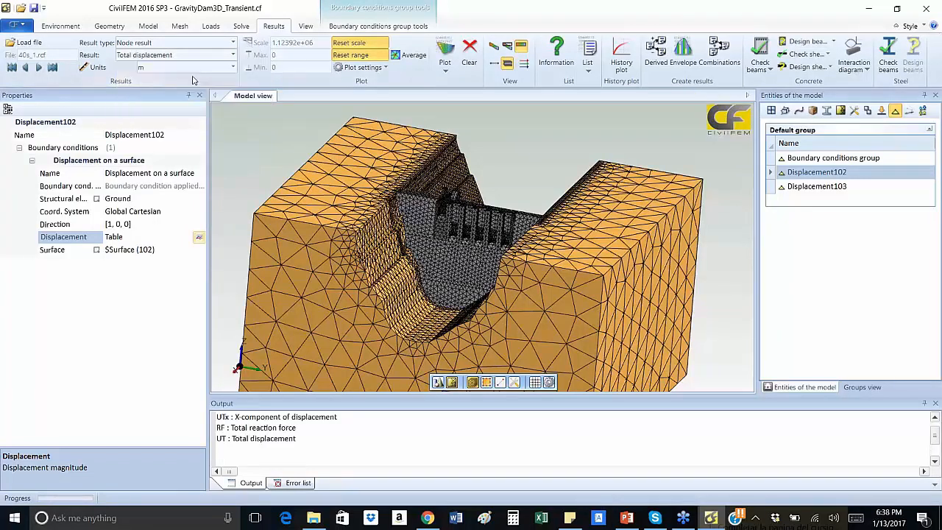
left_click(233, 67)
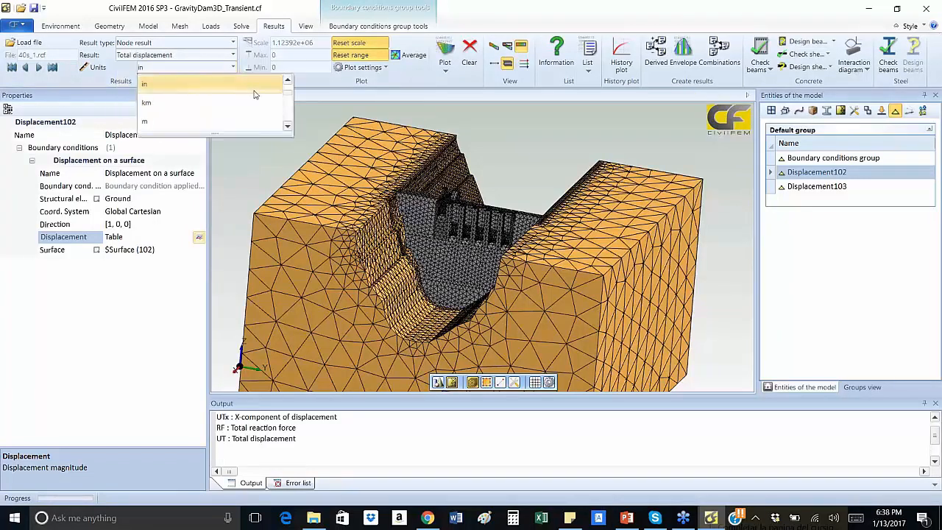
left_click(255, 94)
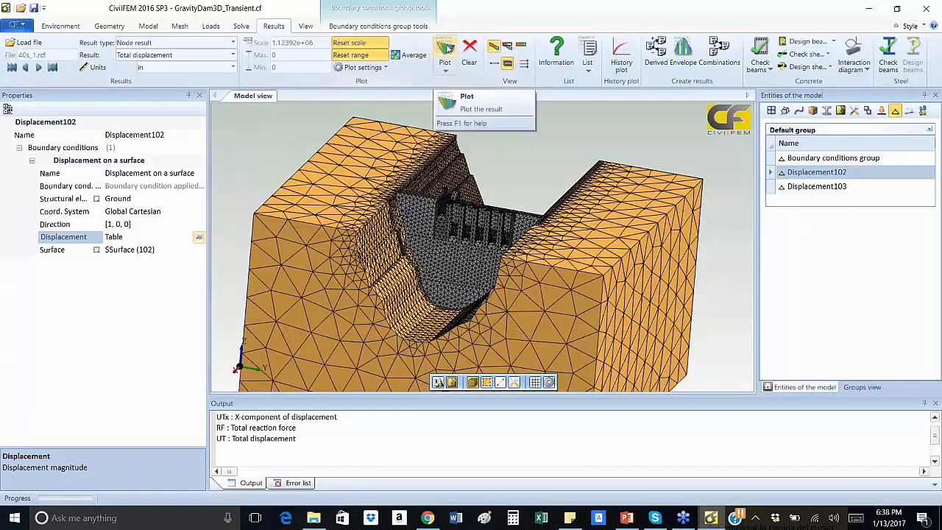
left_click(446, 48)
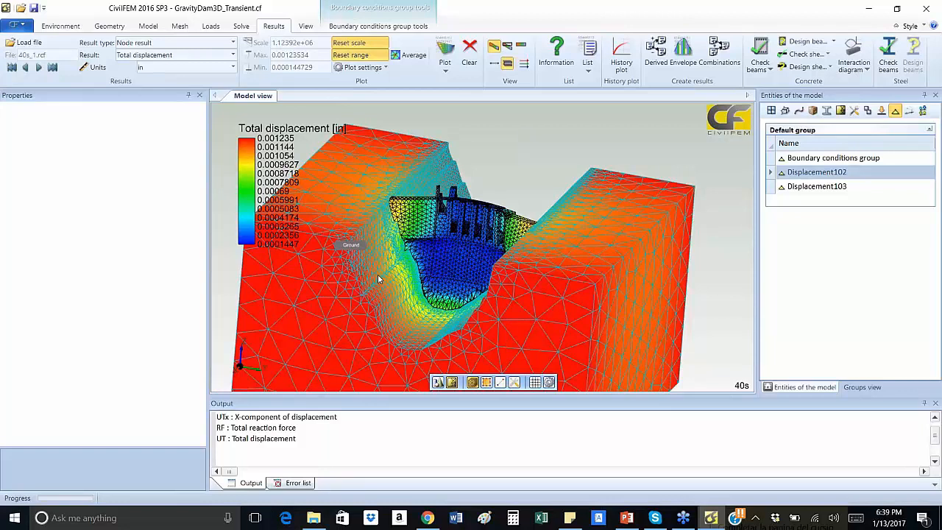
middle_click_drag(378, 275, 440, 288)
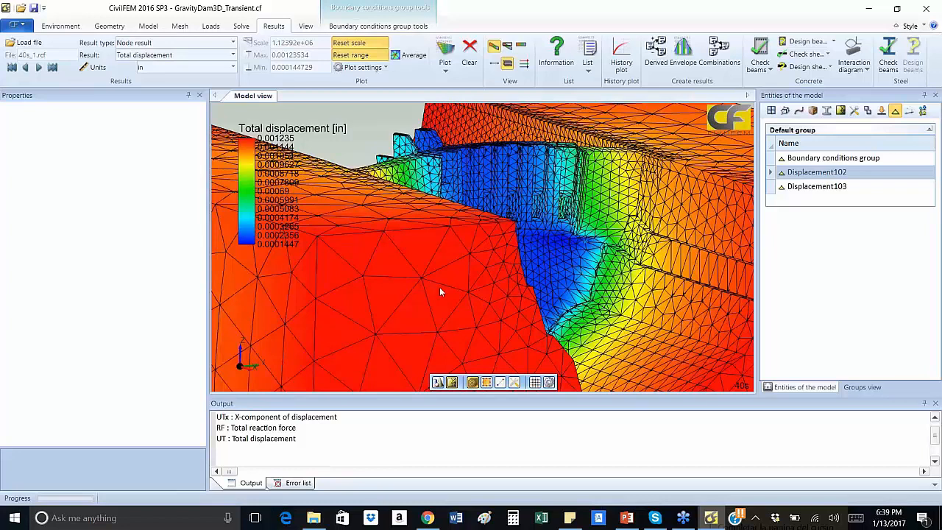
Step: Advance the total displacement plot to results file 40s_6.rcf and examine the dam and ground from several sides
middle_click_drag(440, 288, 701, 324)
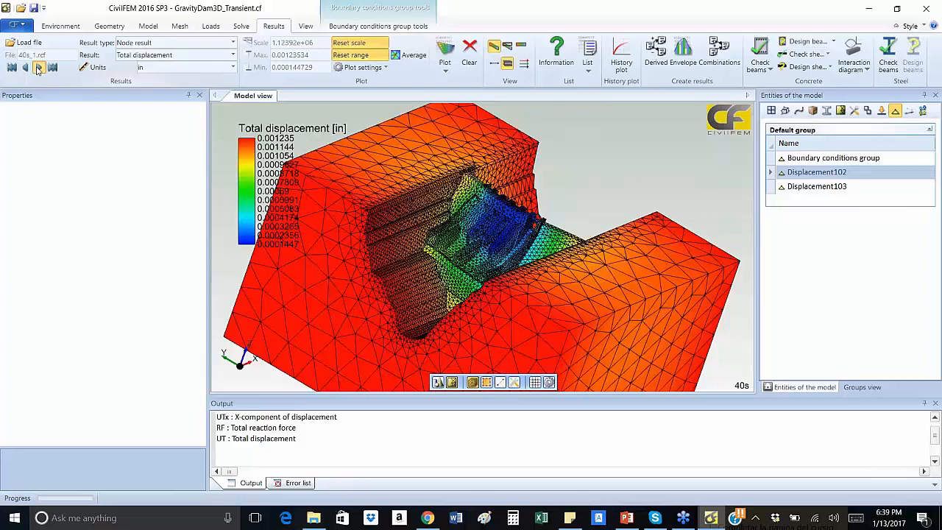
left_click(25, 67)
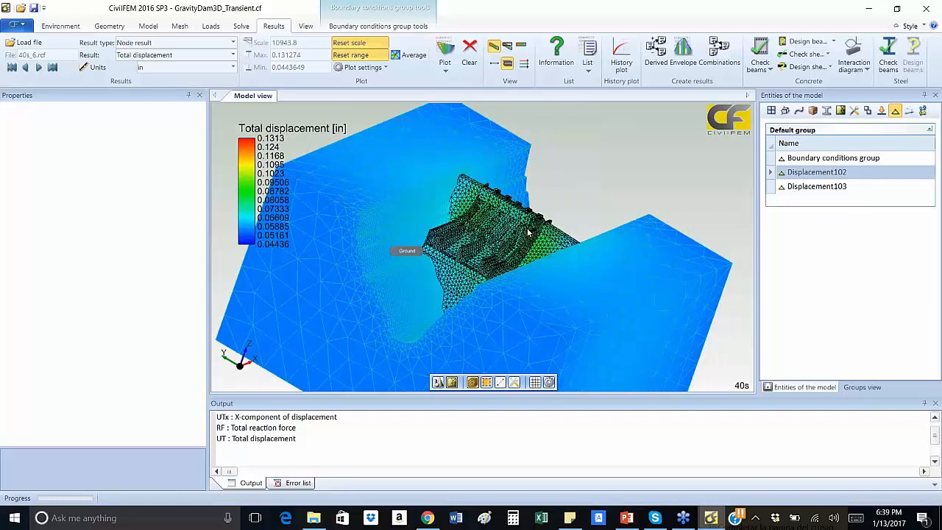
middle_click_drag(528, 232, 420, 281)
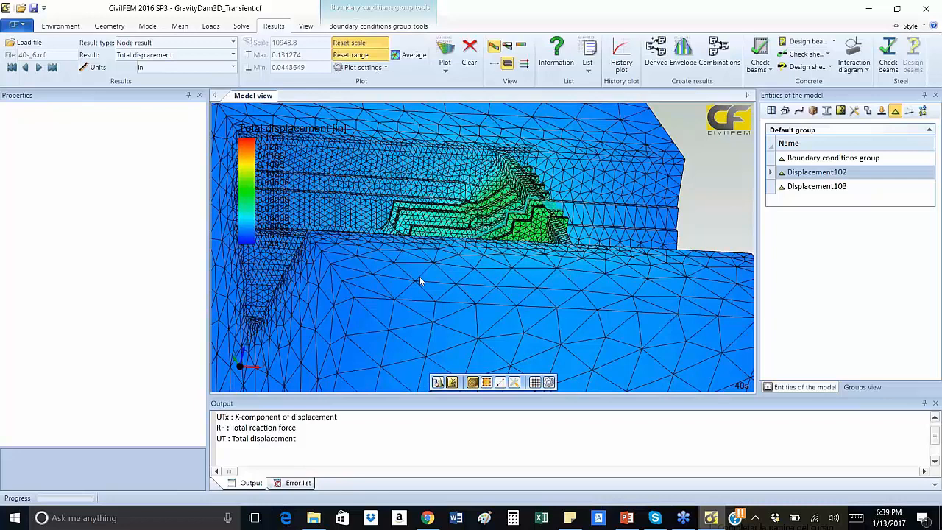
middle_click_drag(420, 280, 310, 211)
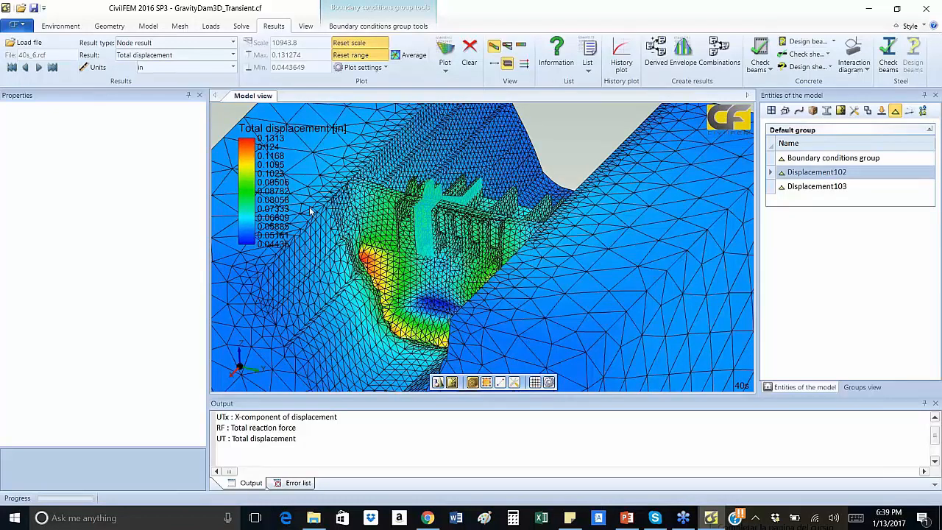
middle_click_drag(310, 211, 465, 302)
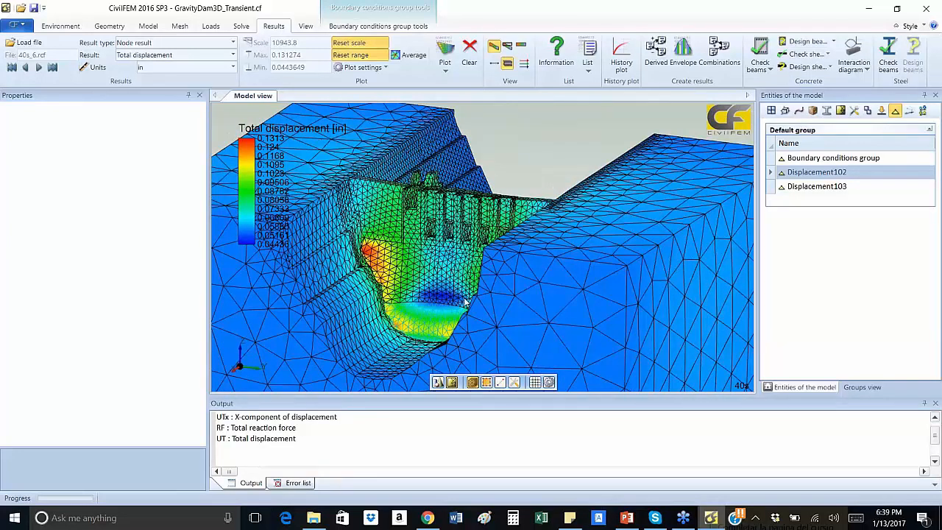
Step: Advance the total displacement plot to results file 40s_11.rcf and examine the dam within the valley
left_click(38, 68)
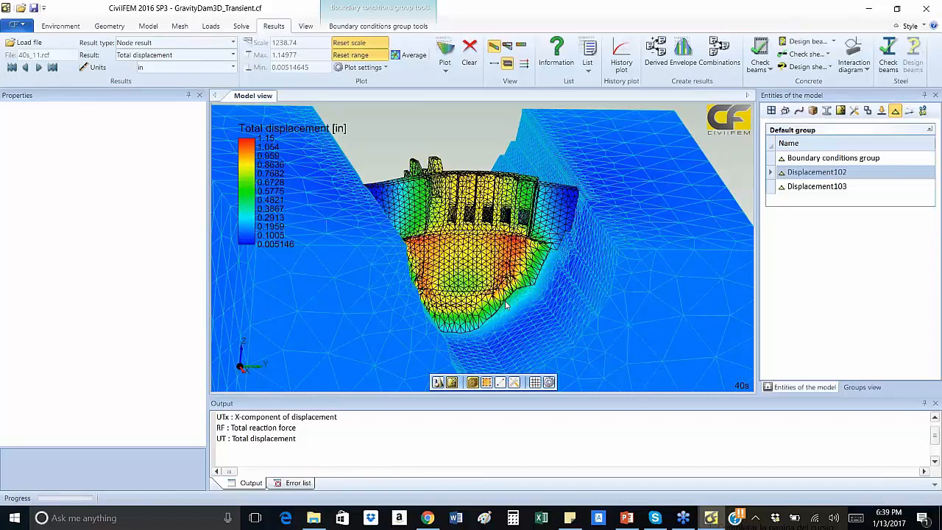
middle_click_drag(505, 301, 461, 328)
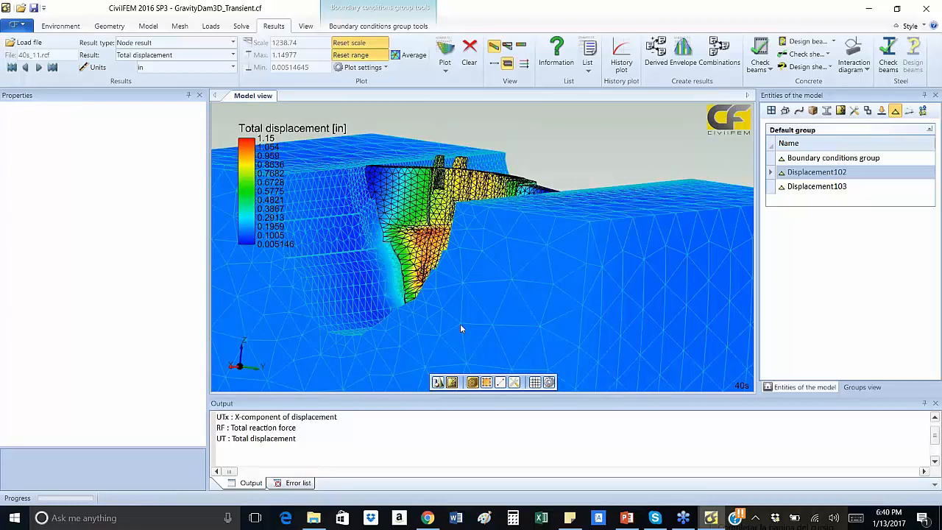
middle_click_drag(461, 329, 367, 232)
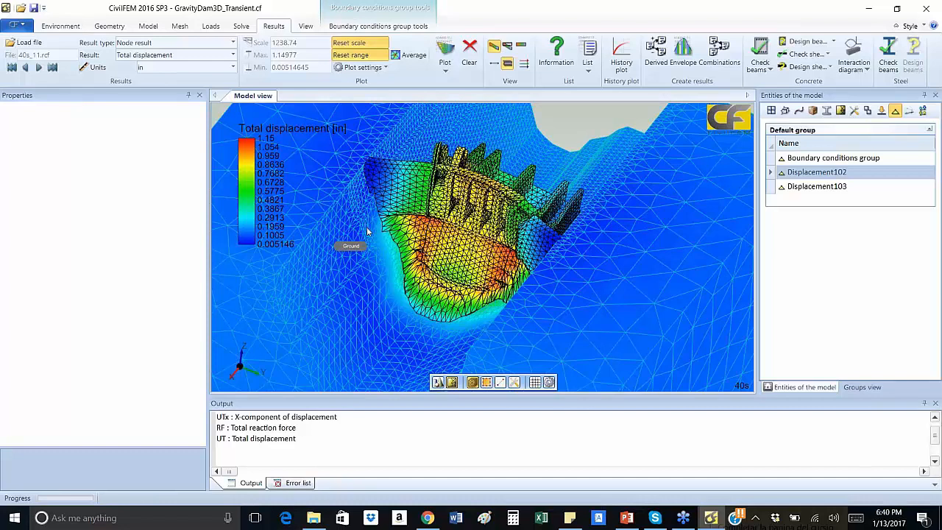
Step: Hide the Ground solid and examine the total displacement on the dam alone from both faces
left_click(367, 232)
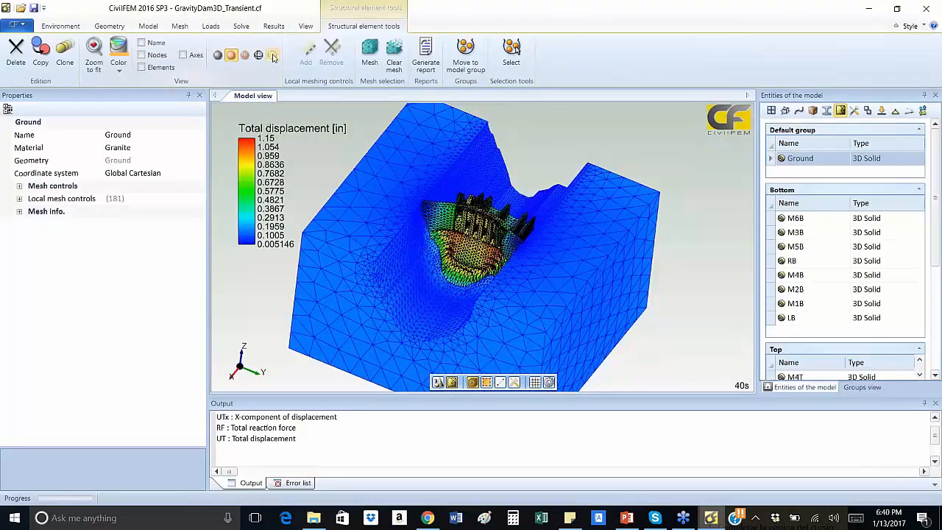
left_click(272, 56)
middle_click_drag(350, 239, 427, 251)
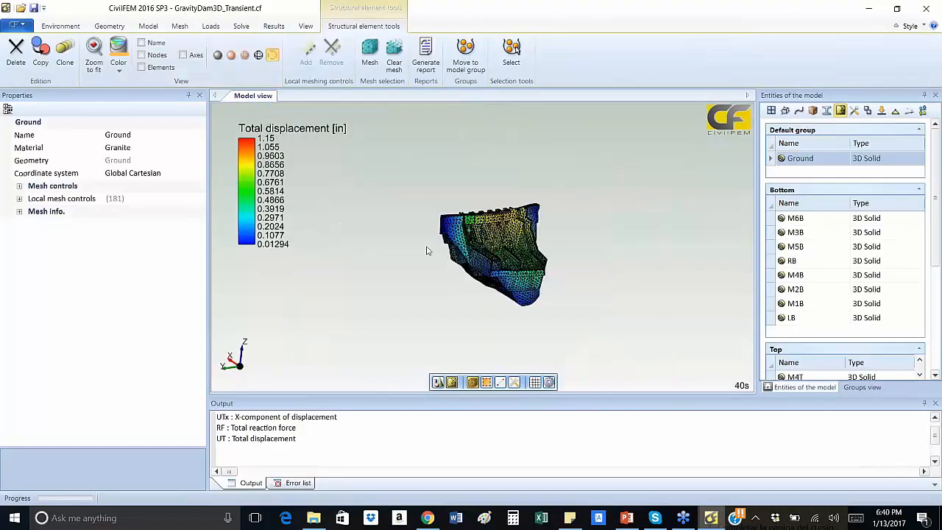
scroll(527, 269, "up", 2)
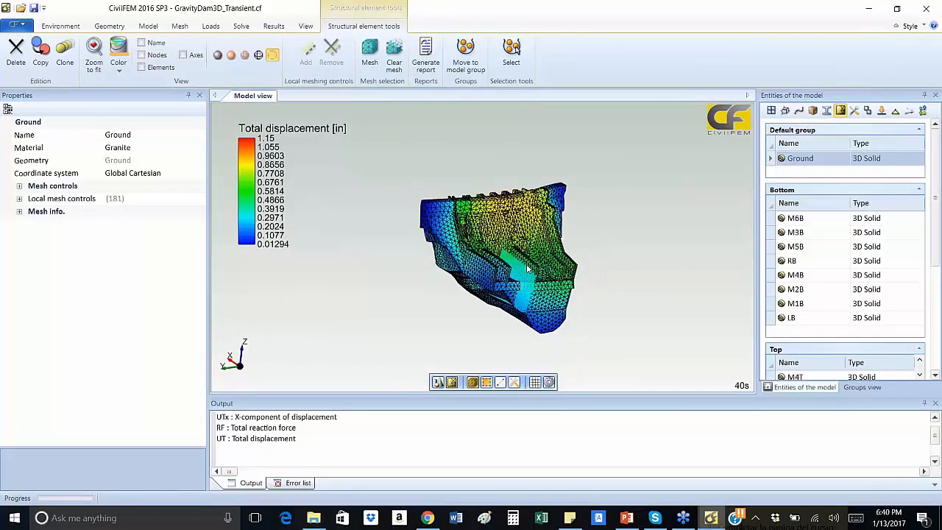
scroll(527, 270, "up", 3)
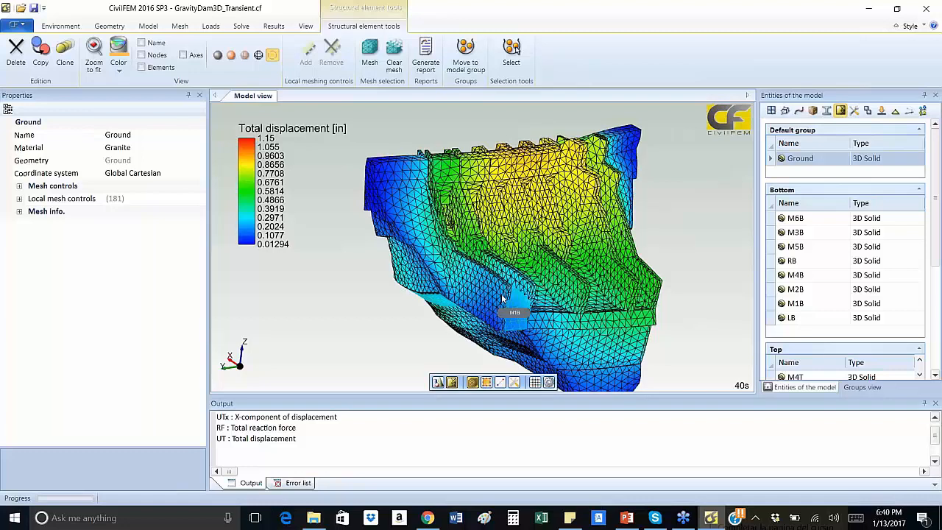
middle_click_drag(503, 298, 351, 321)
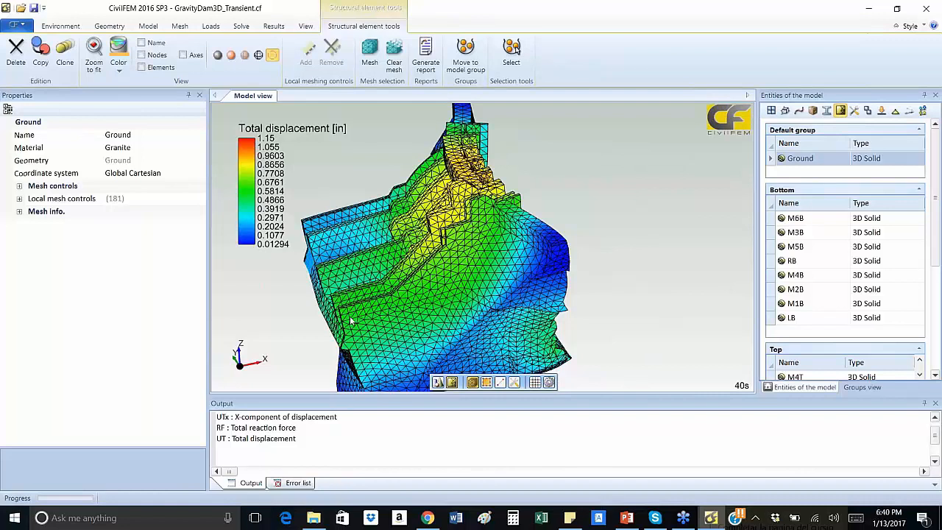
middle_click_drag(351, 321, 412, 291)
Step: Display the Ground solid again and step through the total displacement results from 40s_16.rcf to 40s_31.rcf, examining the dam
left_click(257, 52)
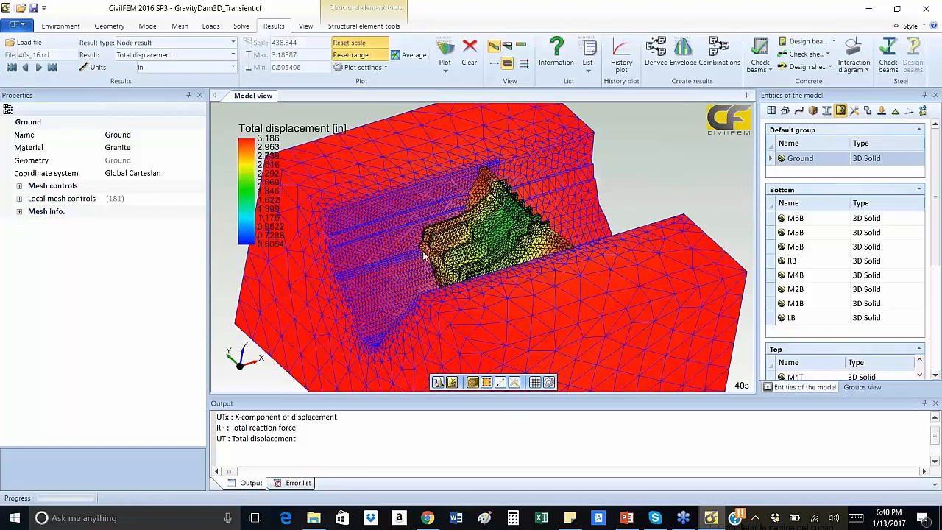
scroll(624, 262, "up", 3)
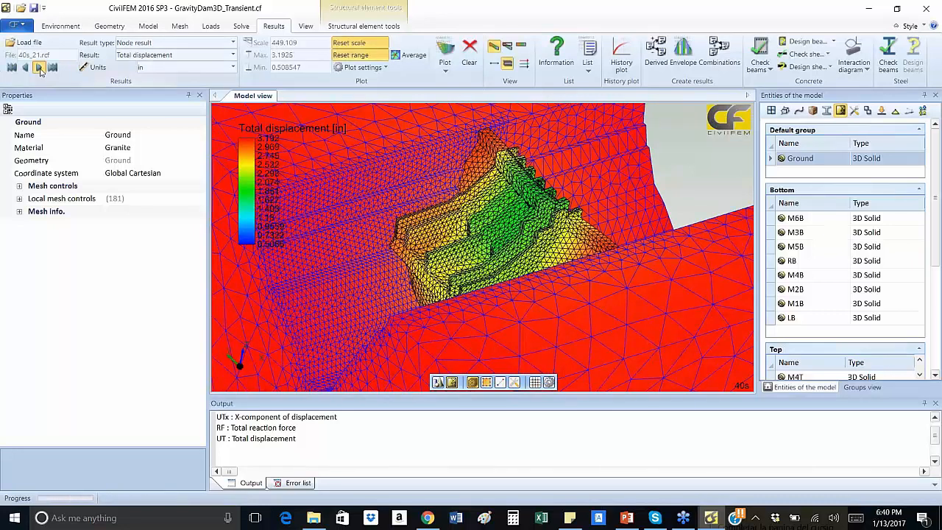
left_click(39, 67)
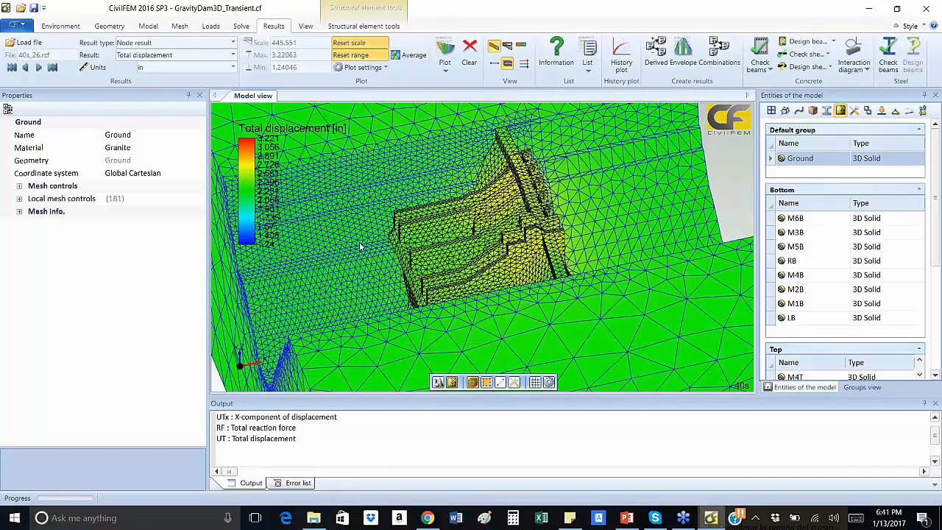
middle_click_drag(361, 247, 265, 213)
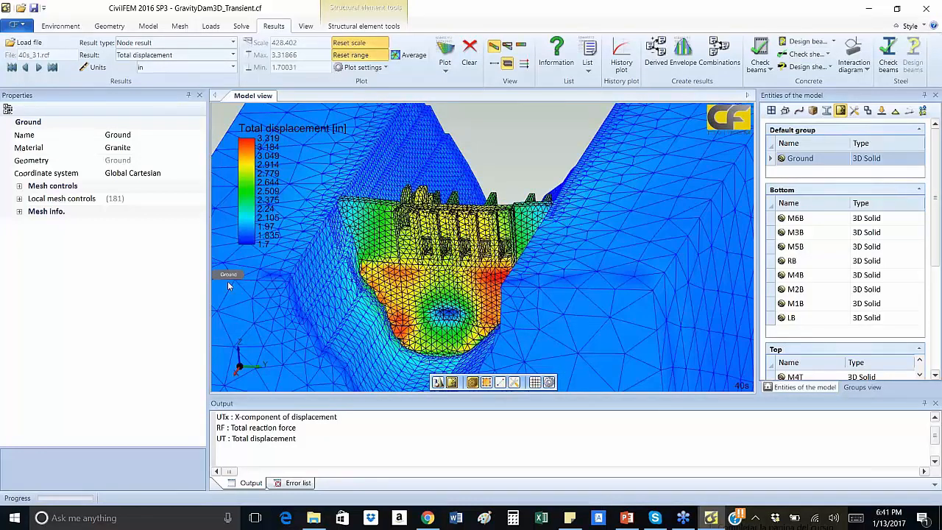
middle_click_drag(228, 282, 388, 253)
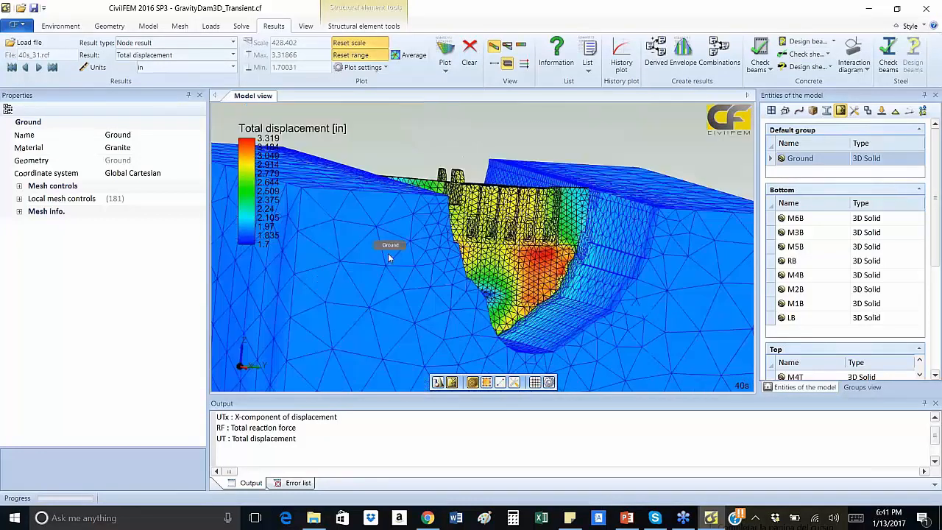
Step: Open the model GravityDam3D_Modal.cf from the Modal folder of DAM 3D without saving the active model
left_click(20, 10)
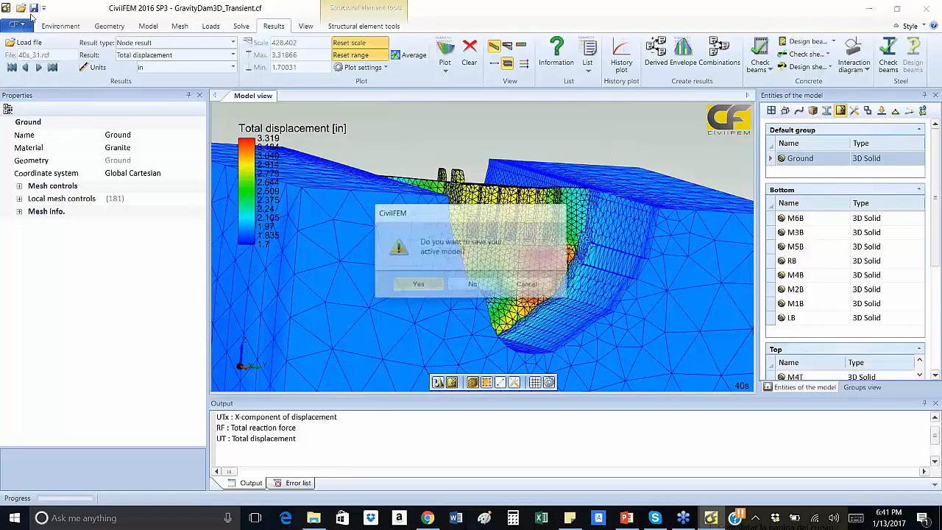
left_click(471, 285)
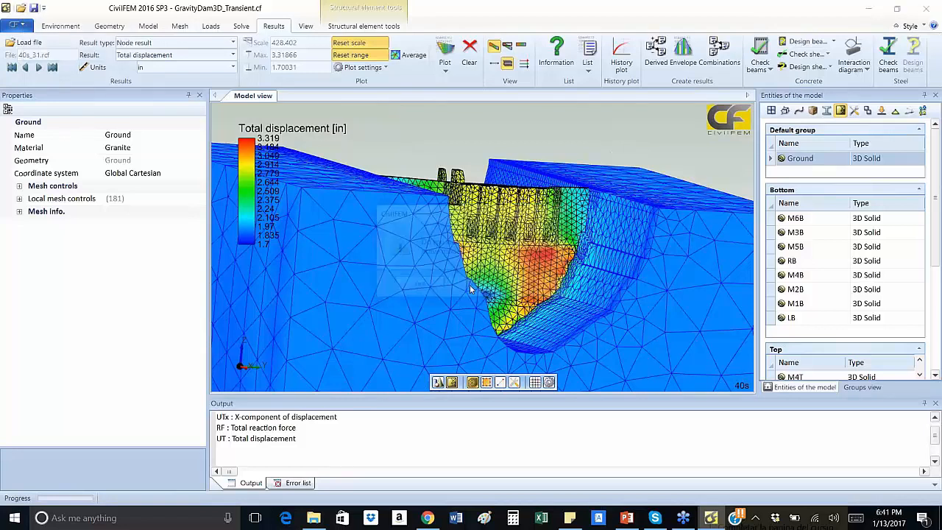
left_click(269, 30)
double_click(151, 86)
double_click(148, 99)
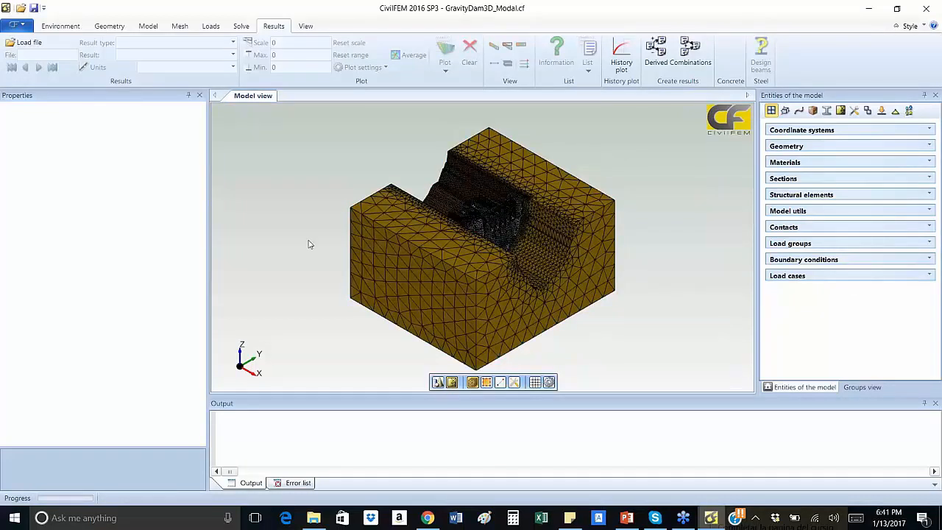
Step: Load the results file Modal_Dam_1.rcf for the modal dam model
middle_click_drag(310, 245, 302, 267)
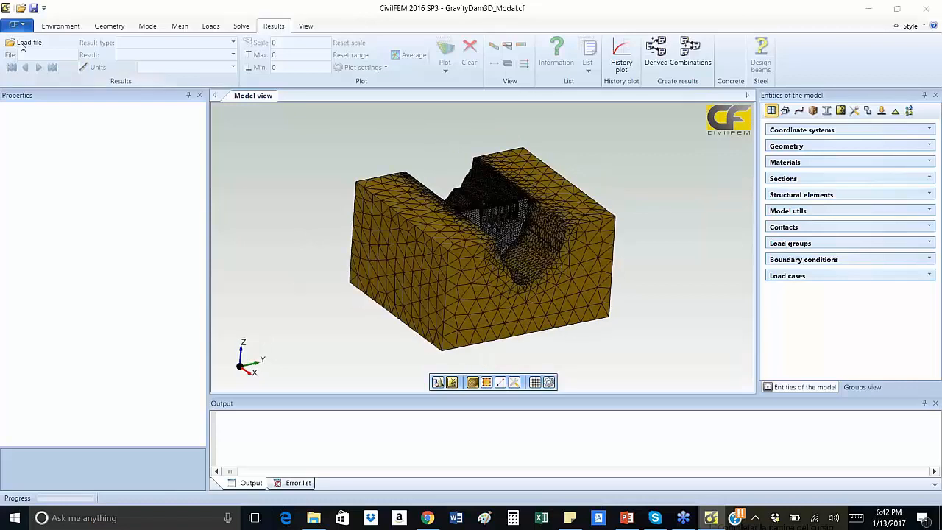
left_click(25, 44)
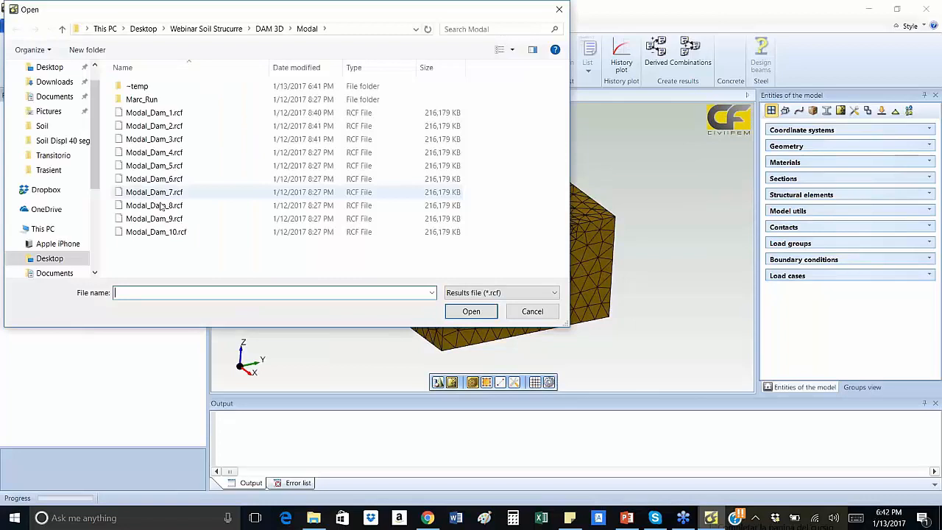
left_click(154, 113)
left_click(471, 311)
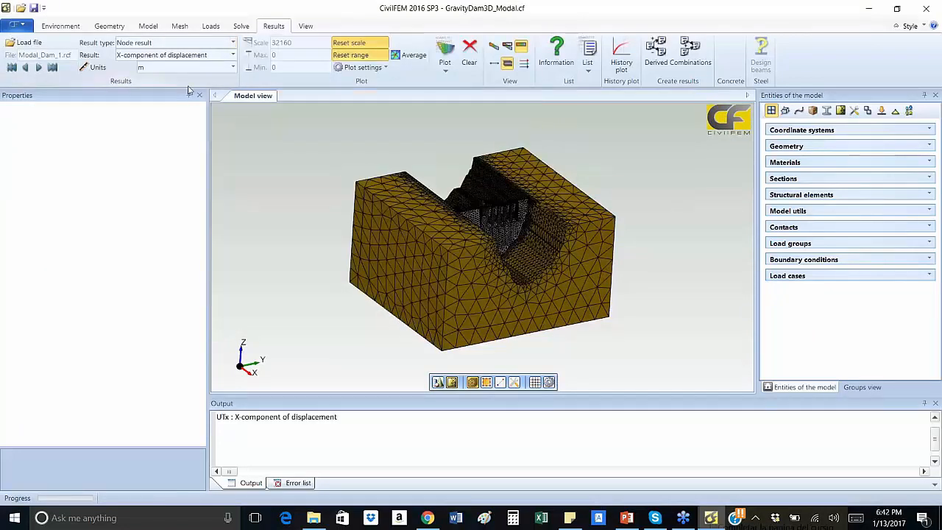
Step: Set the node result to Total displacement in inches (in) and plot it on the deformed shape of the modal model
left_click(234, 58)
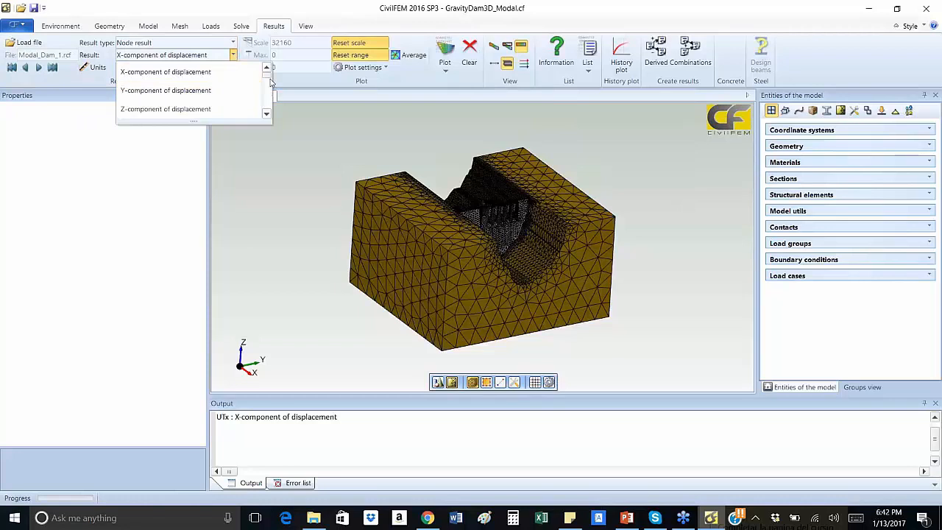
left_click_drag(269, 78, 274, 111)
left_click(148, 90)
left_click(234, 67)
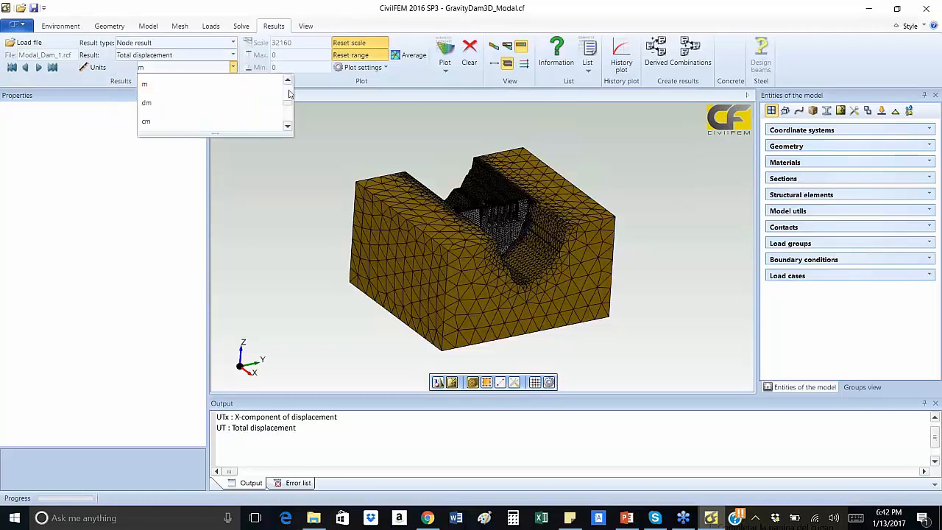
left_click(249, 87)
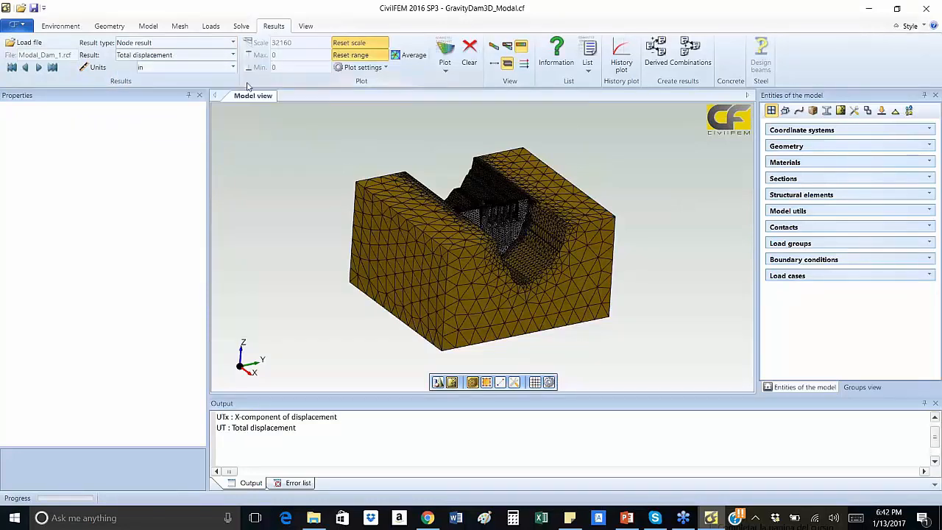
left_click(491, 46)
left_click(446, 50)
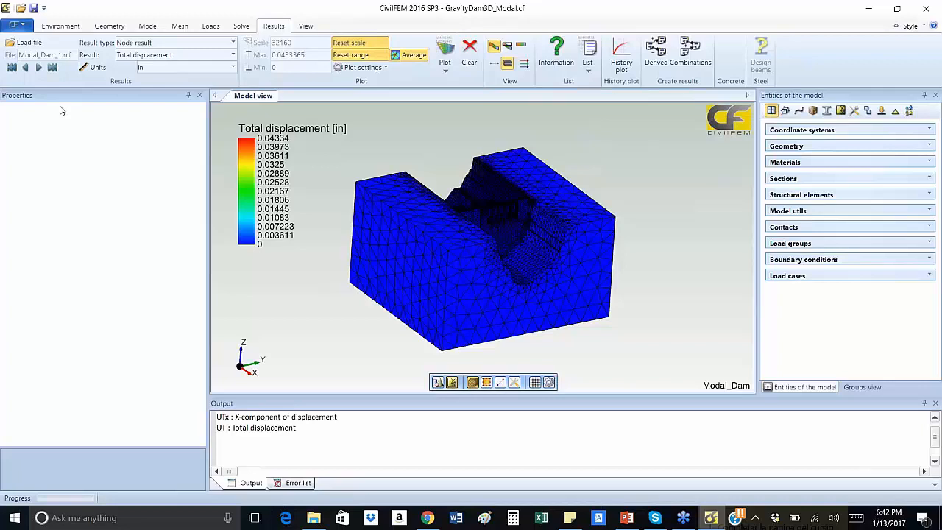
Step: Review the modal information table with each mode's frequency, period and effective mass, and return to the model view
left_click(556, 55)
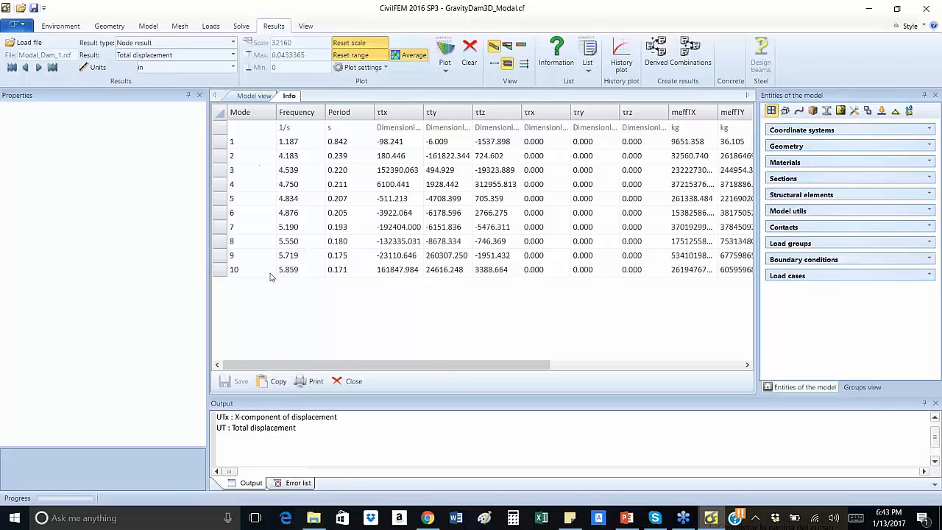
left_click(253, 97)
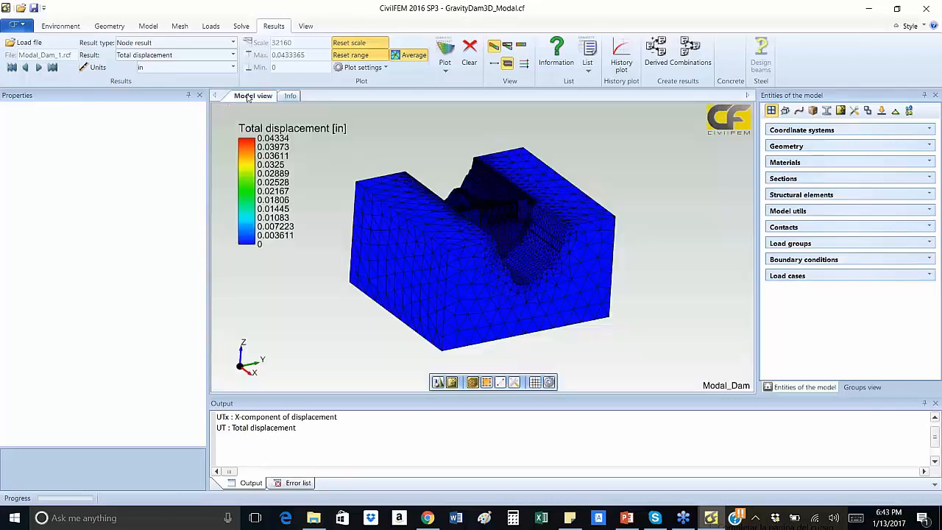
Step: Step the total displacement plot through results files Modal_Dam_2.rcf to Modal_Dam_4.rcf and examine each mode shape
left_click(38, 67)
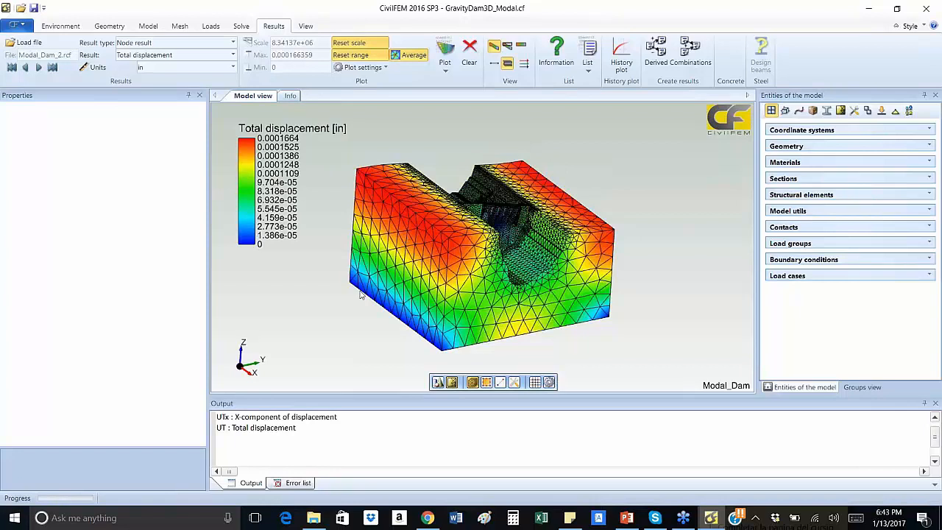
middle_click_drag(360, 295, 321, 310)
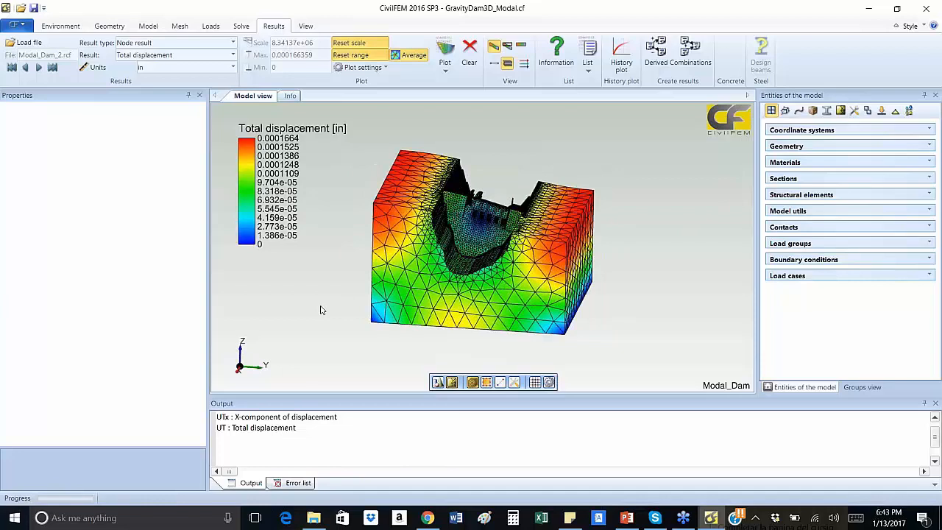
scroll(316, 312, "up", 2)
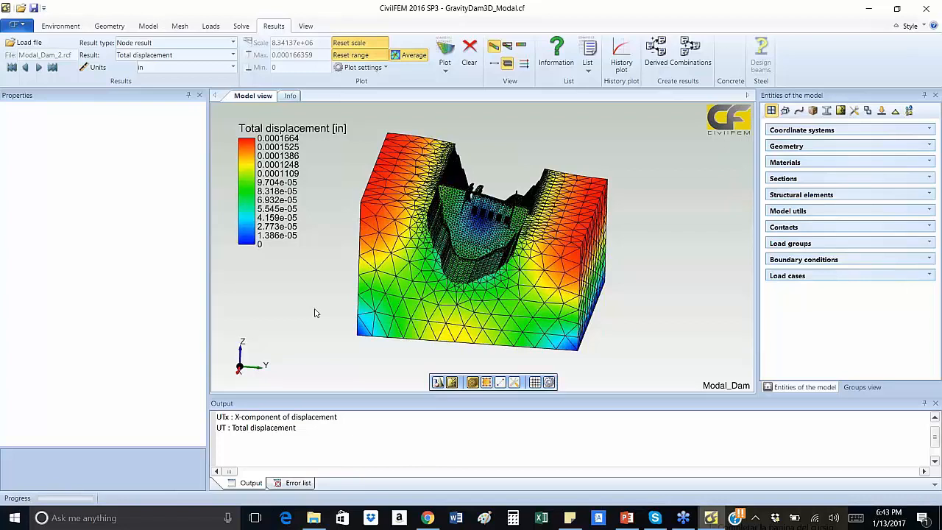
left_click(39, 67)
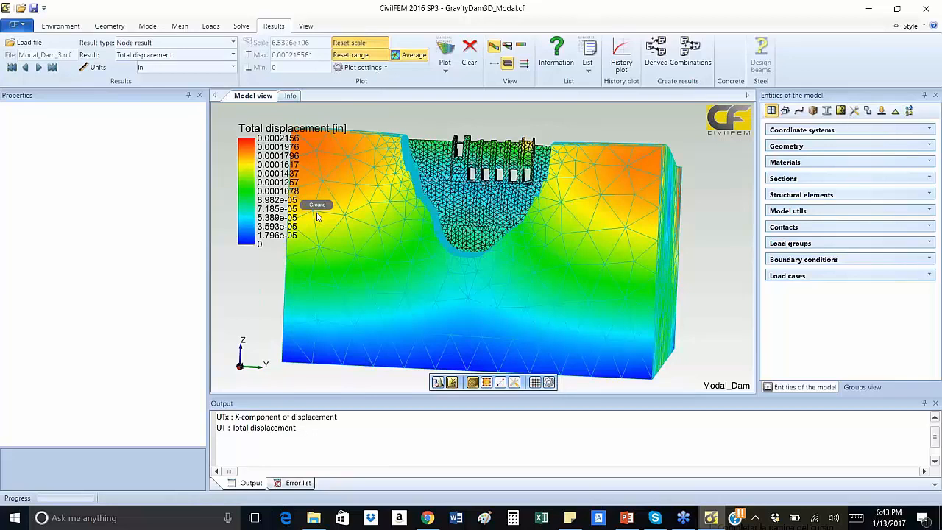
middle_click_drag(317, 217, 414, 270)
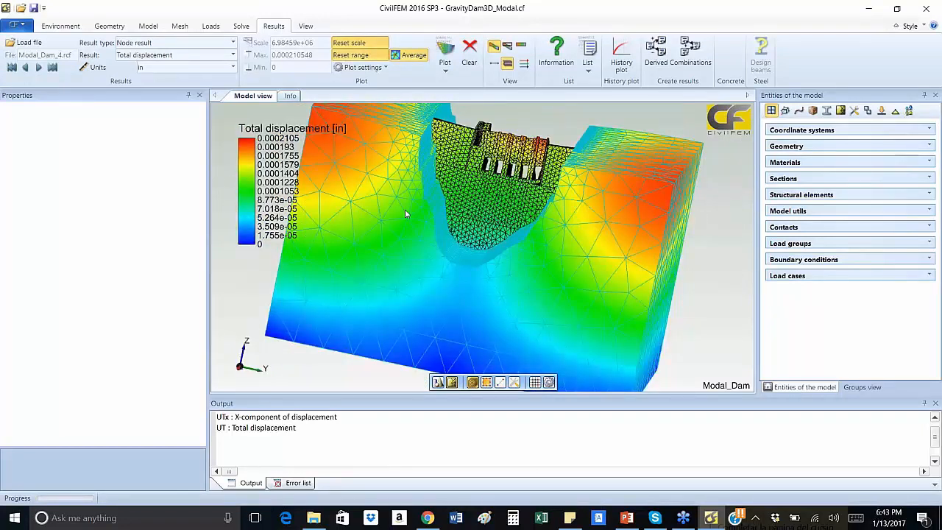
Step: Examine the Modal_Dam_4.rcf total displacement plot on the dam and surrounding ground from several viewing angles
middle_click_drag(405, 209, 350, 328)
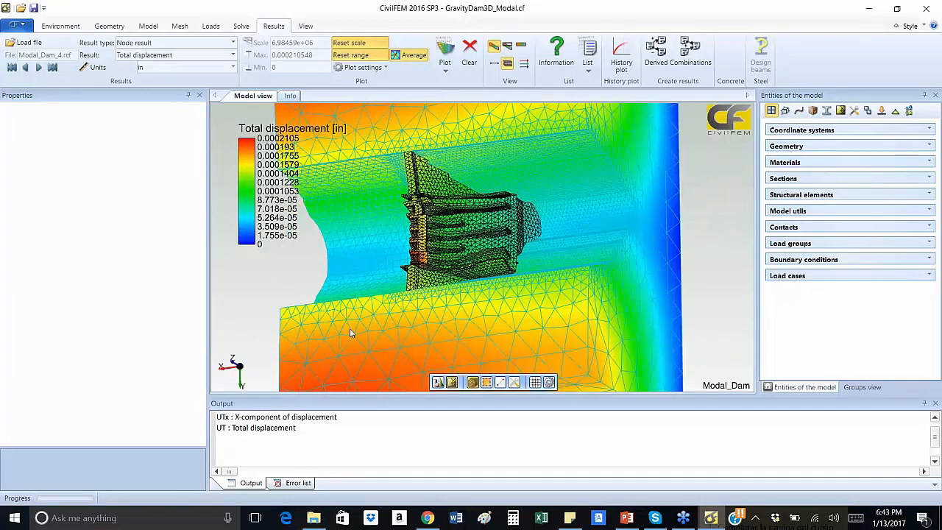
scroll(446, 269, "up", 5)
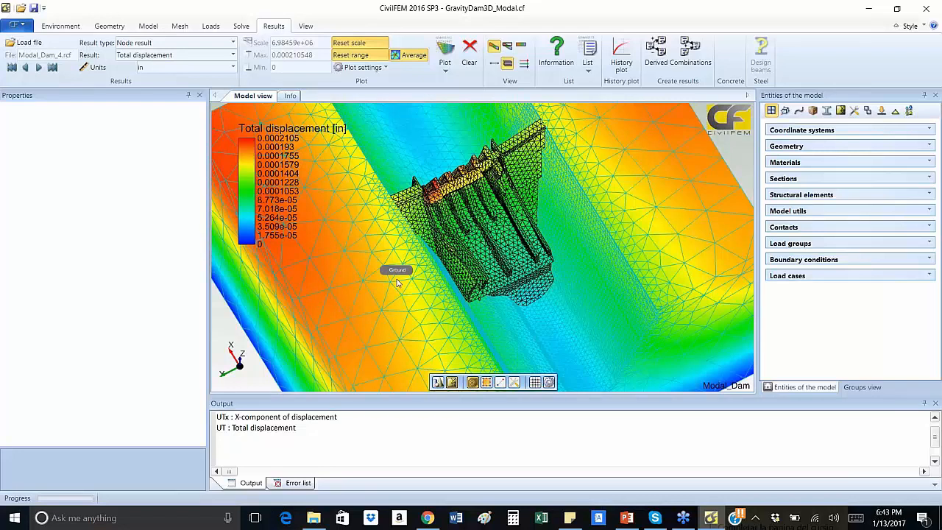
scroll(397, 283, "down", 2)
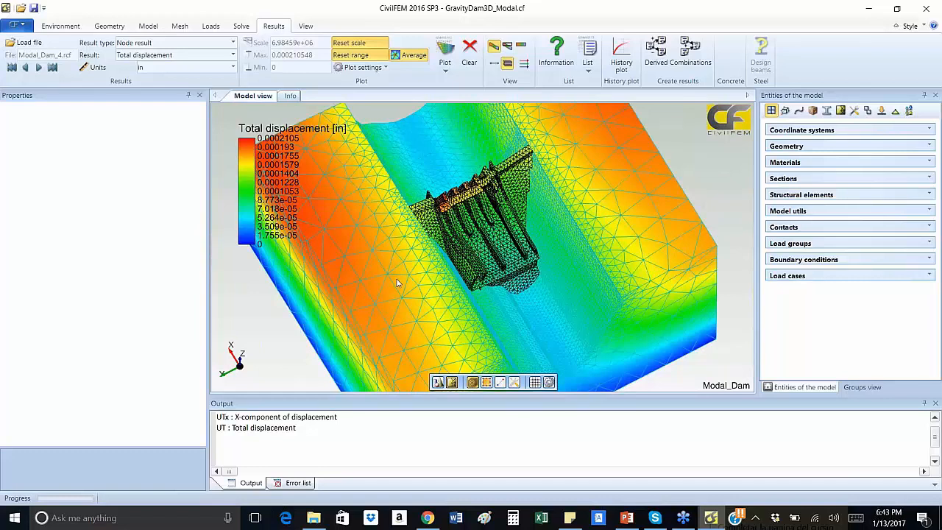
middle_click_drag(397, 282, 617, 247)
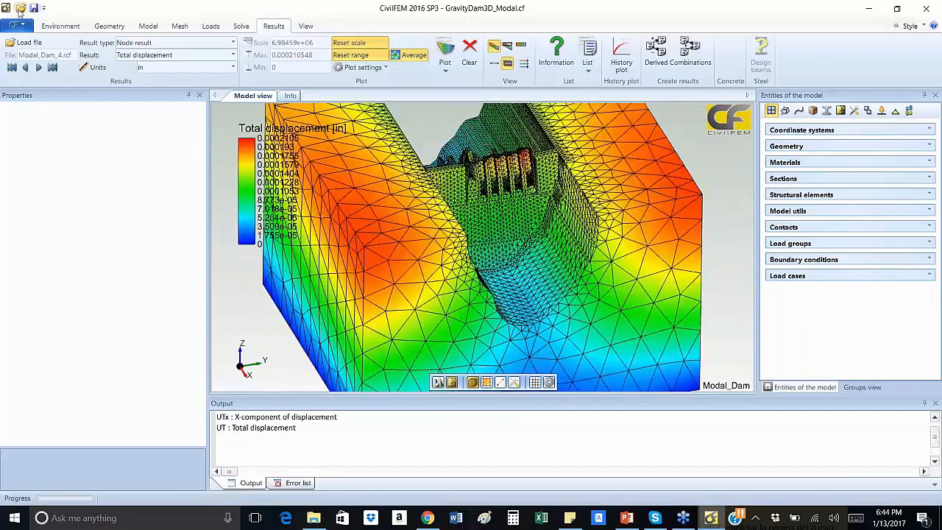
Step: Open the static model GravityDam3D_Static.cf and plot its Static load case on the mesh
left_click(20, 9)
left_click(462, 307)
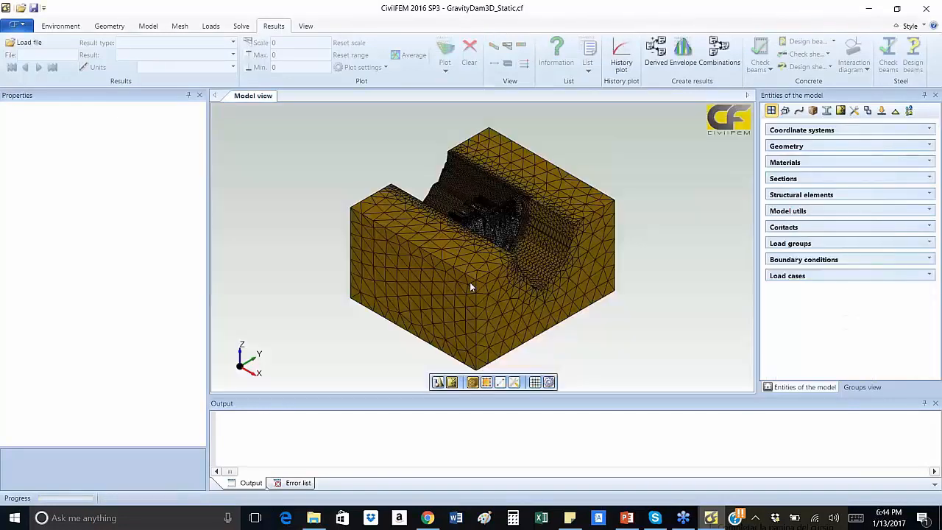
left_click(211, 26)
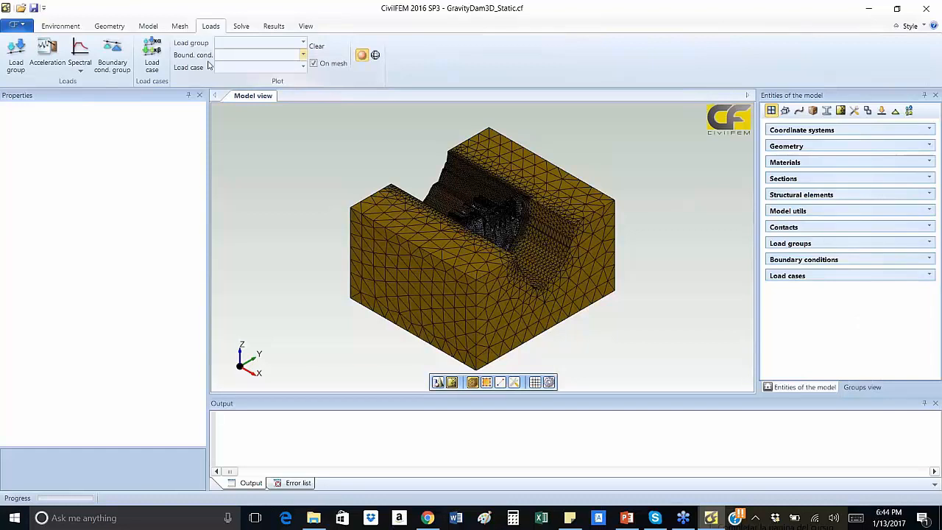
left_click(304, 67)
left_click(241, 87)
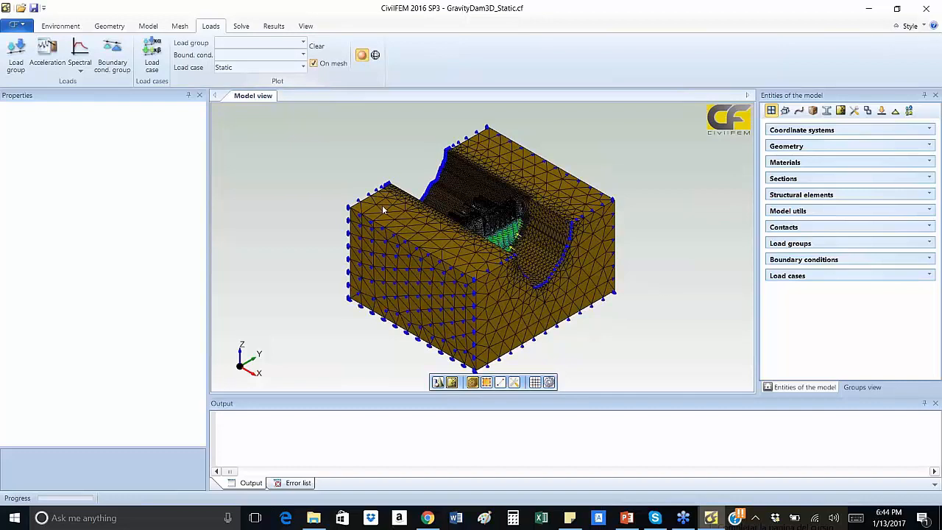
Step: Examine the Static load case's load arrows on the dam face and the boundary condition symbols around the ground block
middle_click_drag(378, 248, 506, 282)
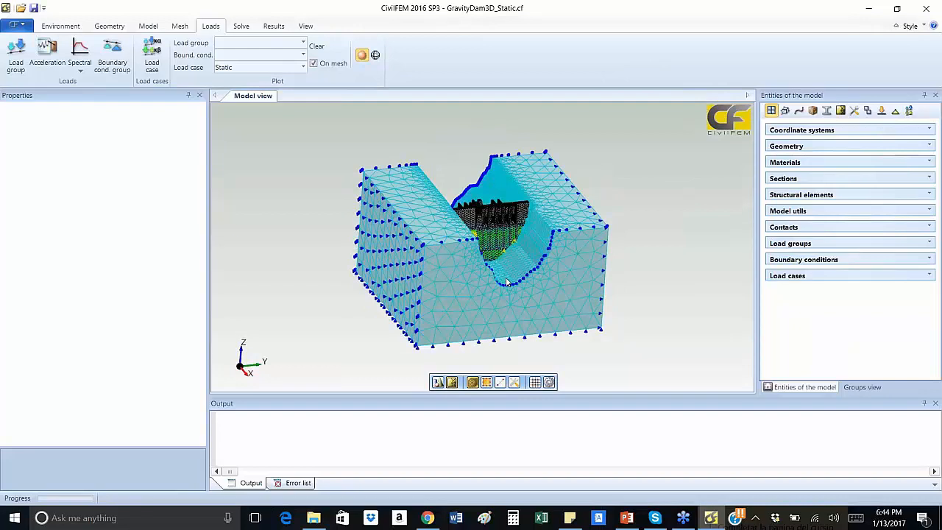
scroll(507, 282, "up", 5)
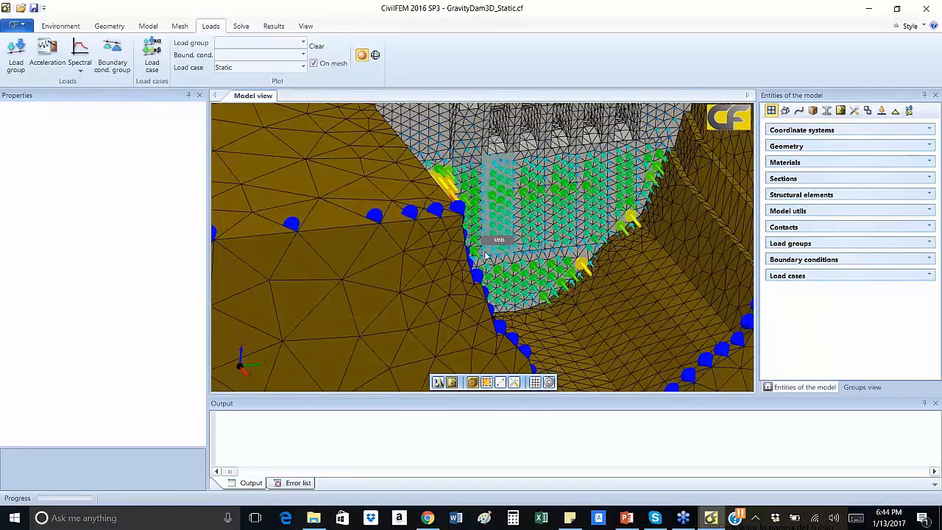
middle_click_drag(485, 252, 335, 267)
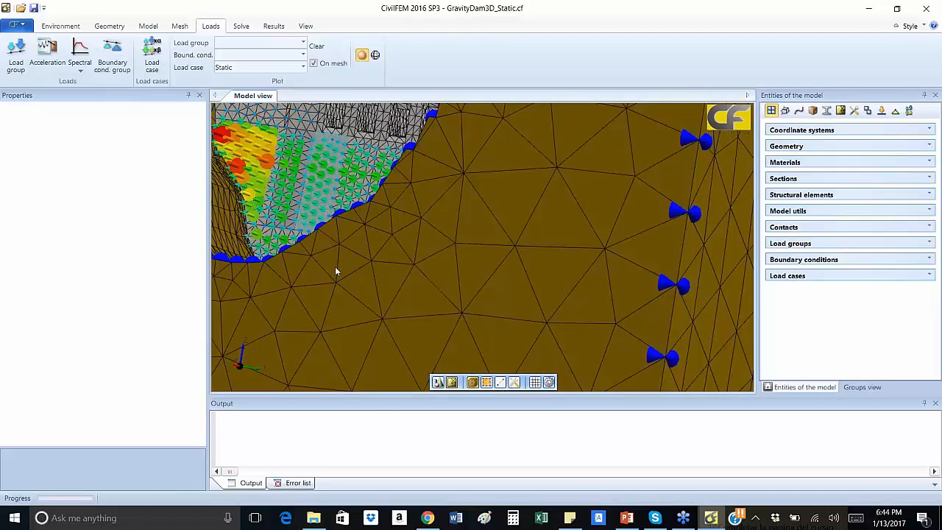
middle_click_drag(336, 271, 335, 315)
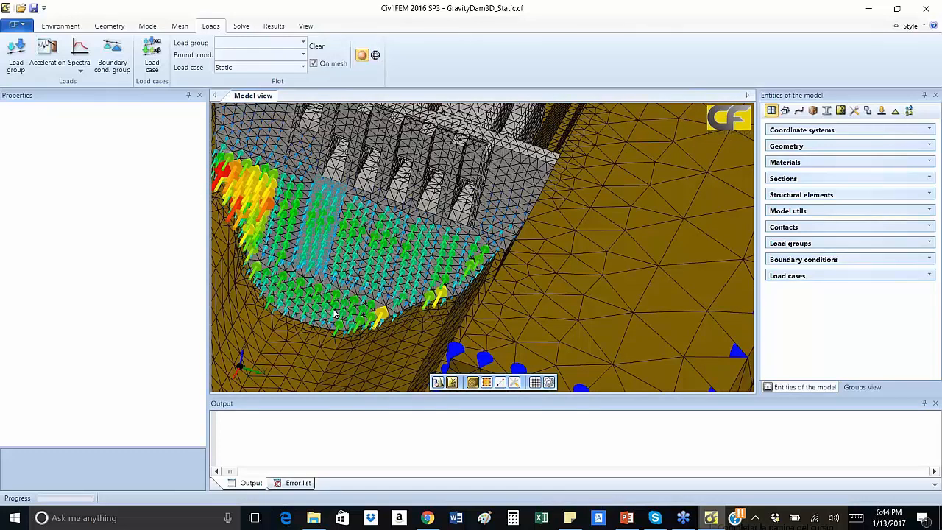
scroll(334, 314, "down", 3)
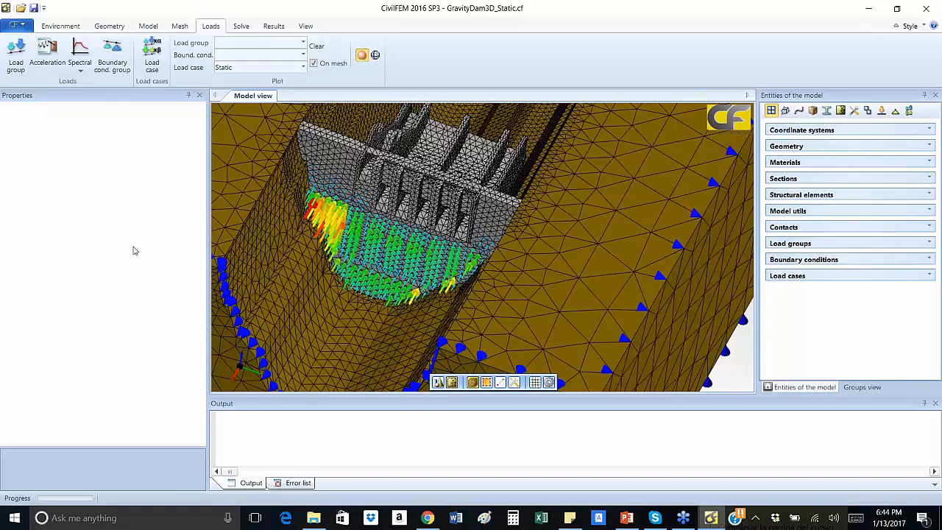
Step: Load the results file Static.rcf for the static dam model and turn the view towards the dam face
left_click(273, 26)
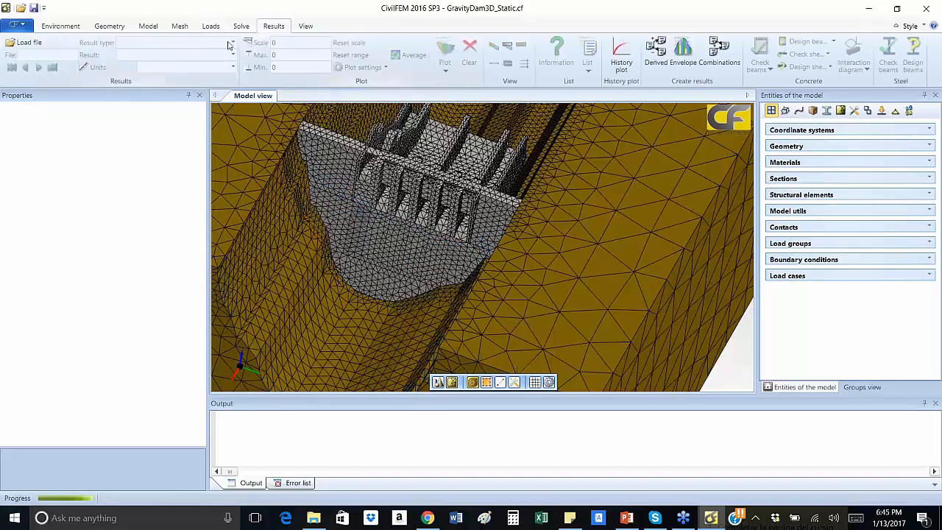
left_click(233, 56)
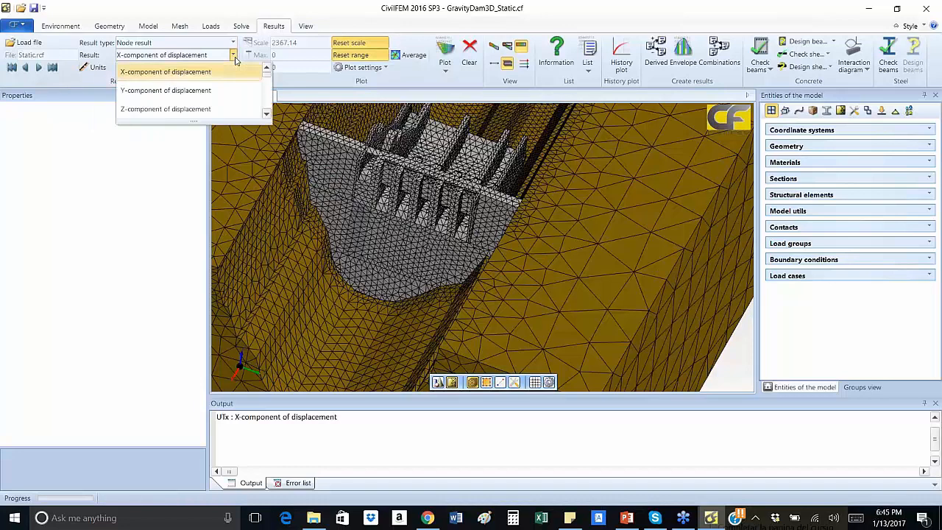
left_click(279, 304)
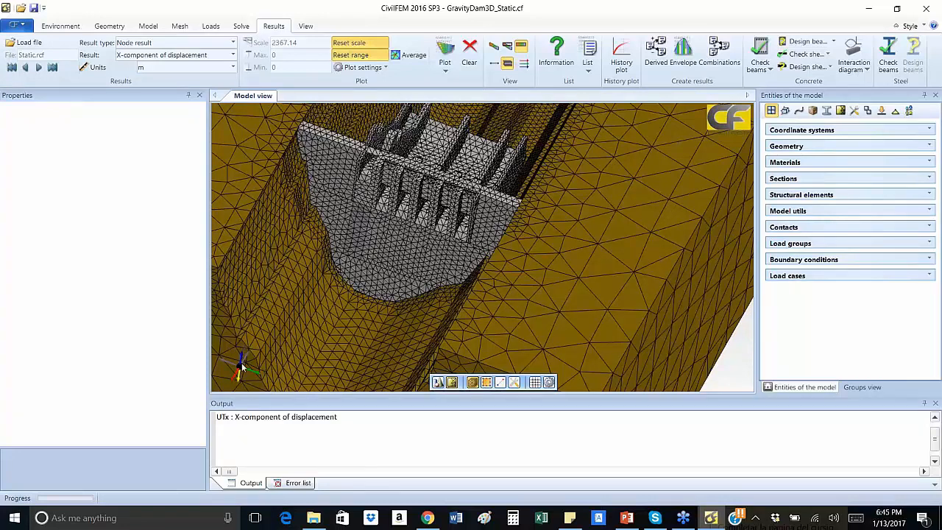
left_click(241, 366)
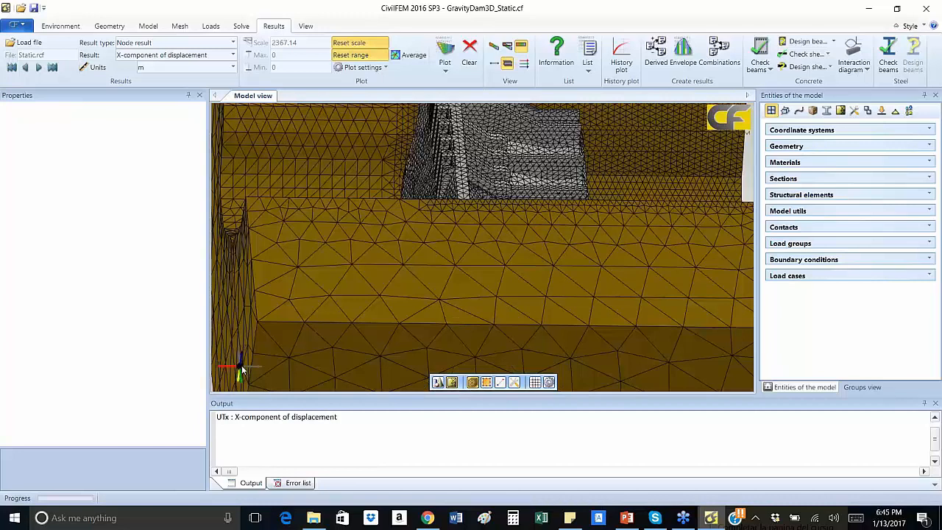
left_click(241, 367)
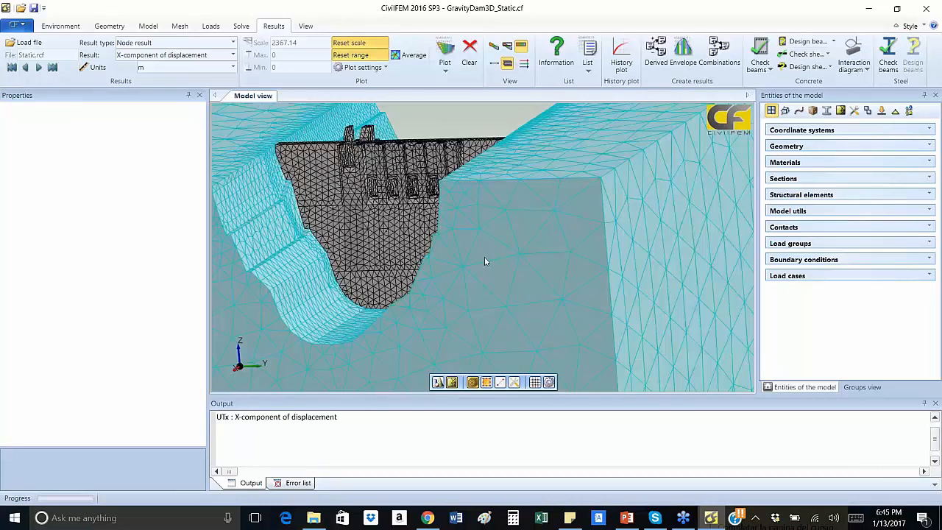